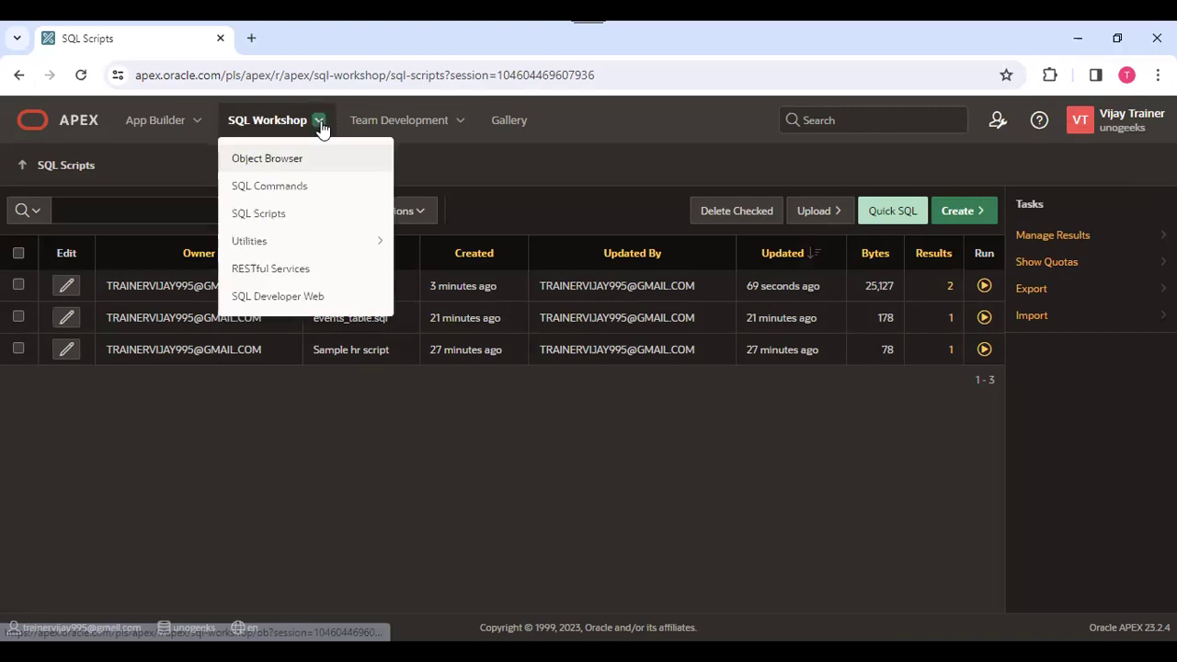
- Open Data Workshop, and open the SQL Commands page in a second browser tab
{"action": "mouse_move", "coordinate": [293, 243]}
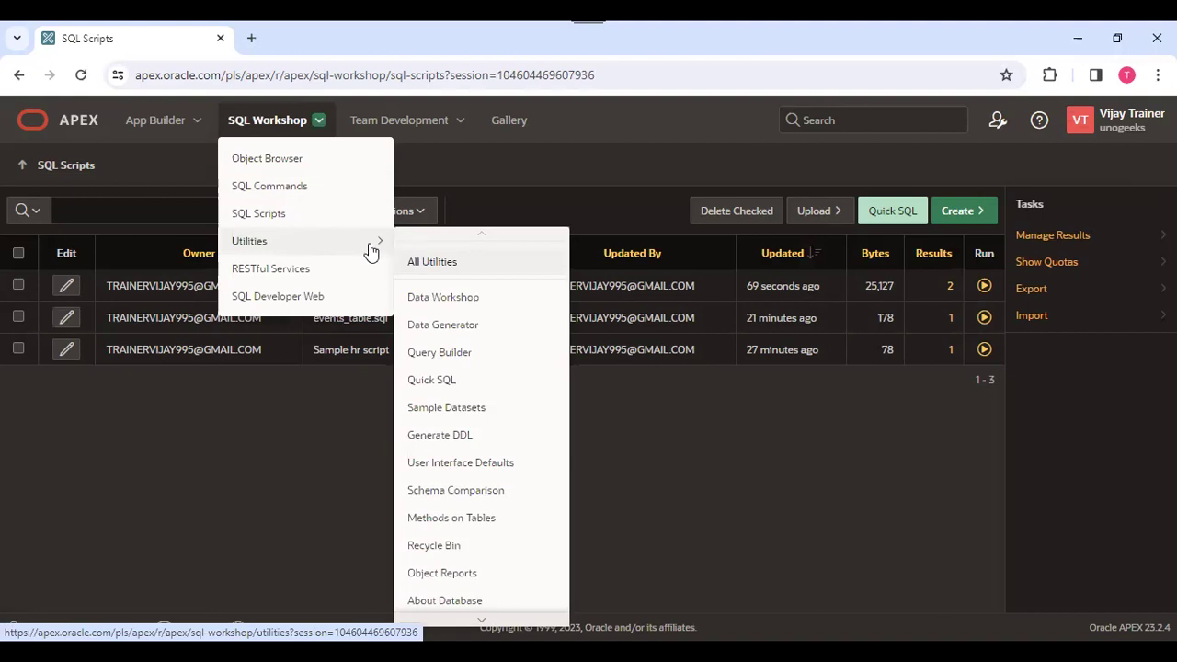
{"action": "left_click", "coordinate": [450, 297]}
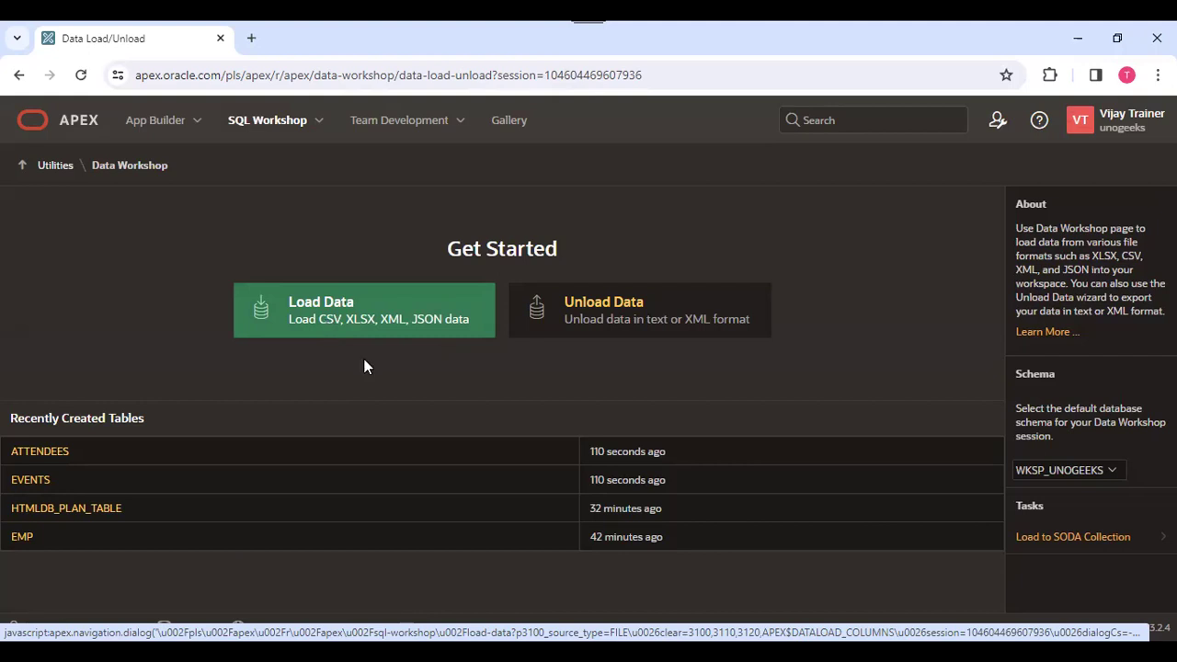
{"action": "right_click", "coordinate": [262, 129]}
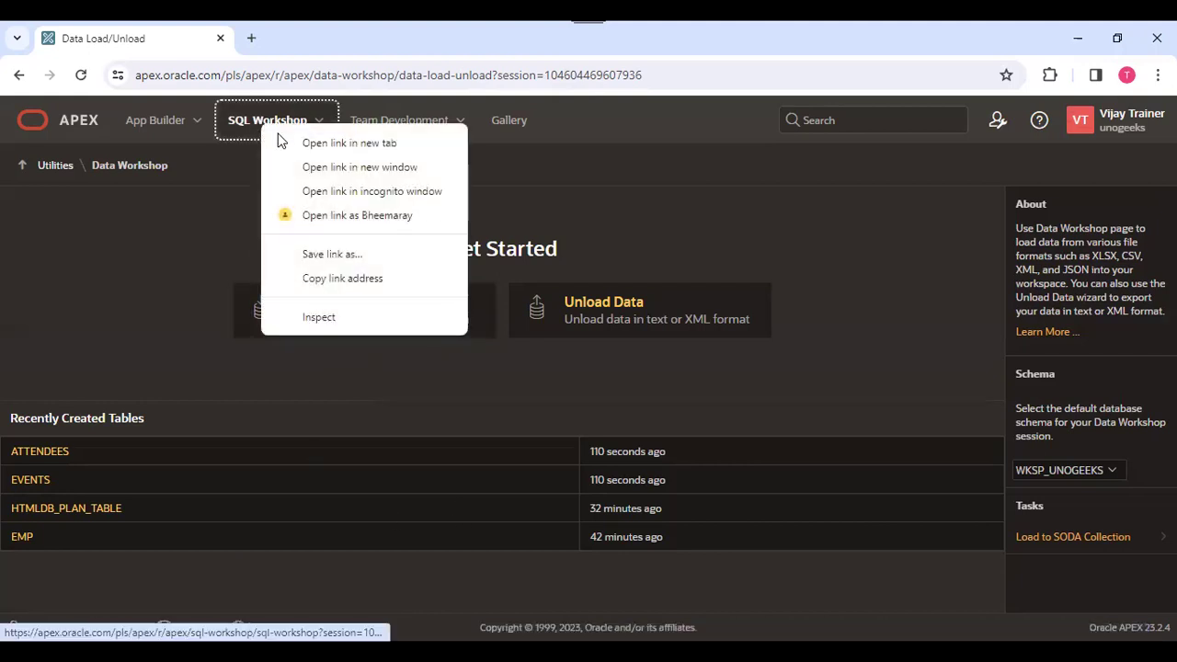
{"action": "left_click", "coordinate": [317, 144]}
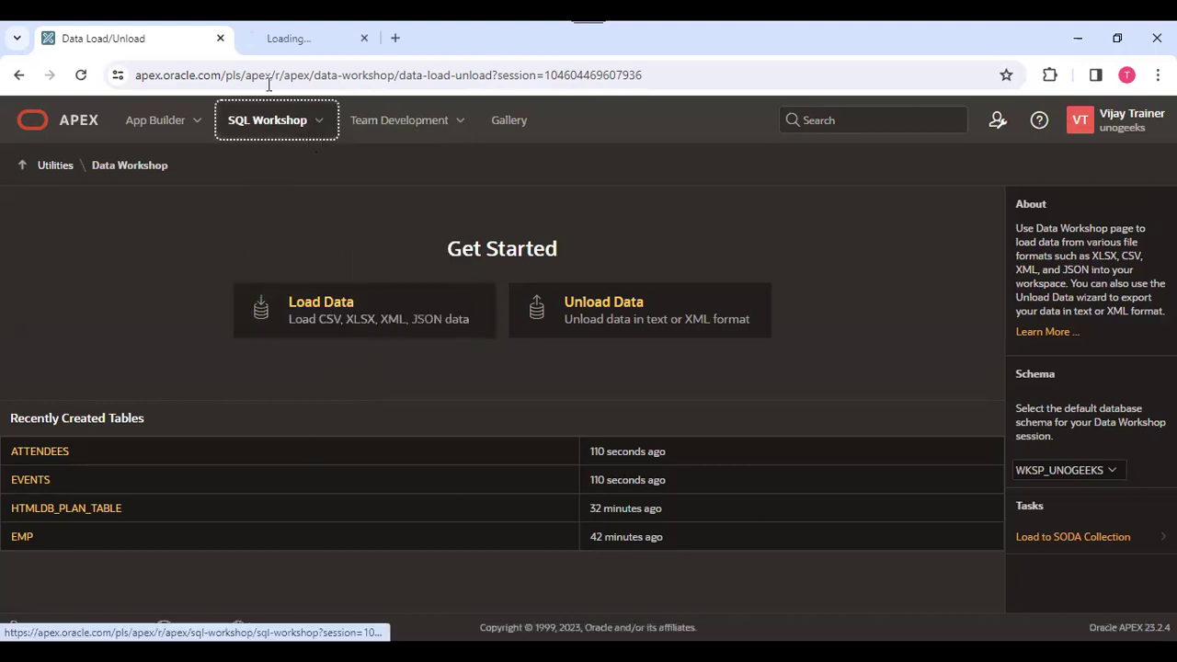
{"action": "left_click", "coordinate": [296, 43]}
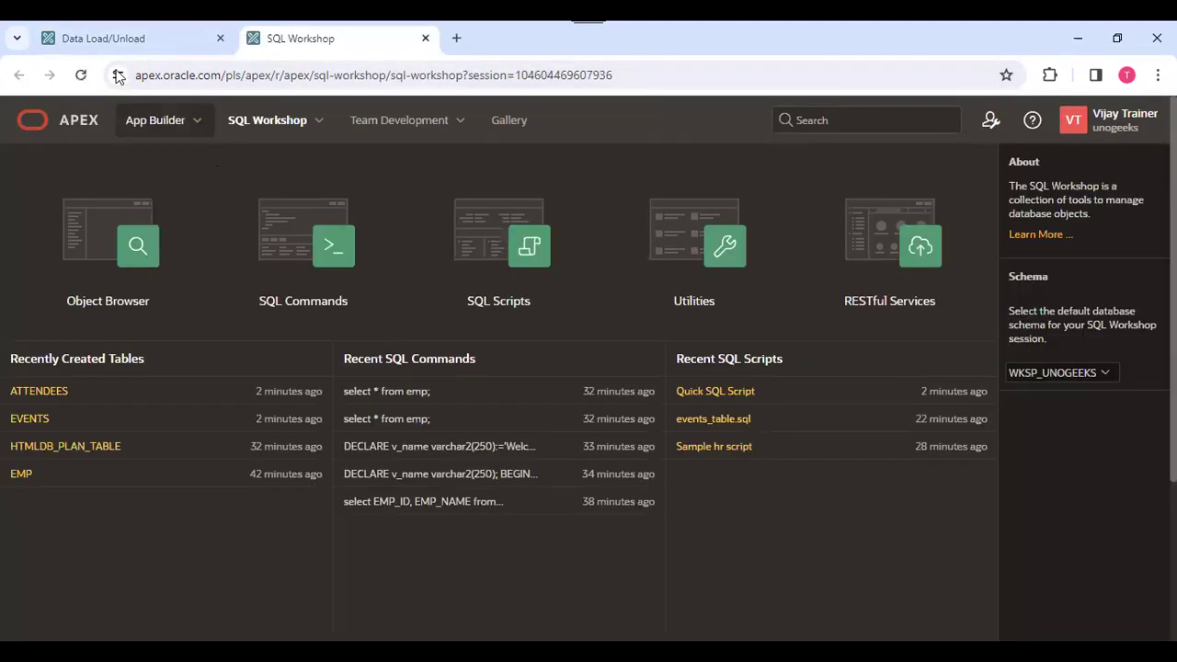
{"action": "left_click", "coordinate": [319, 120]}
{"action": "left_click", "coordinate": [275, 191]}
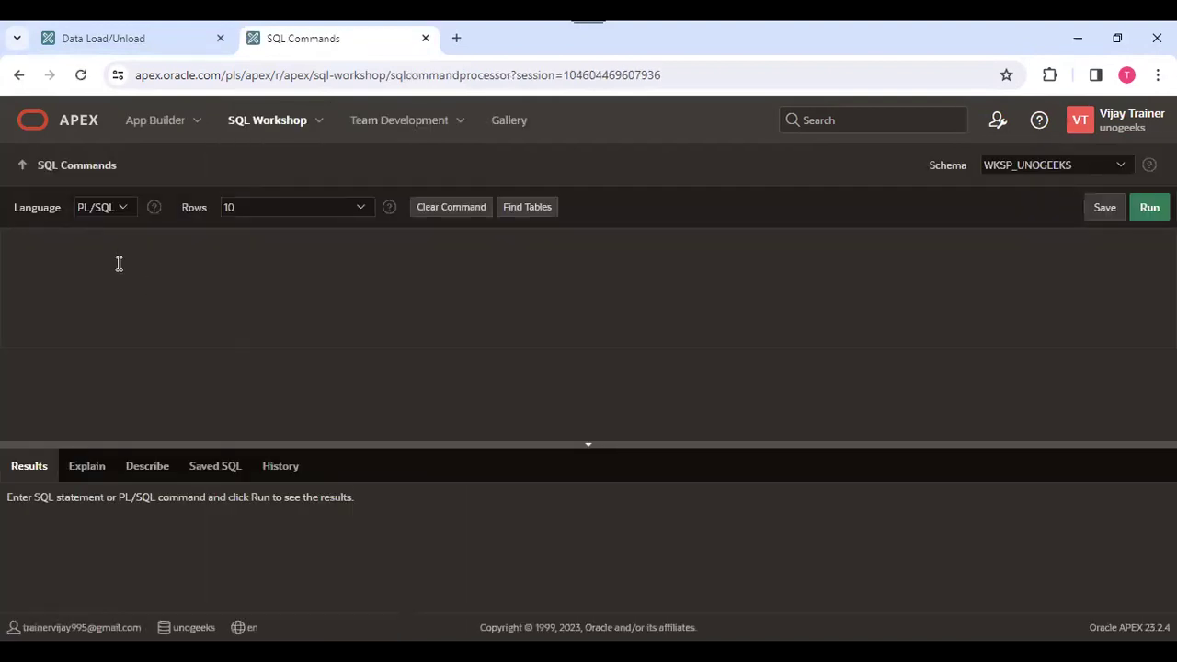
- Enter and run the query "select * from events;" in the SQL editor
{"action": "left_click", "coordinate": [132, 279]}
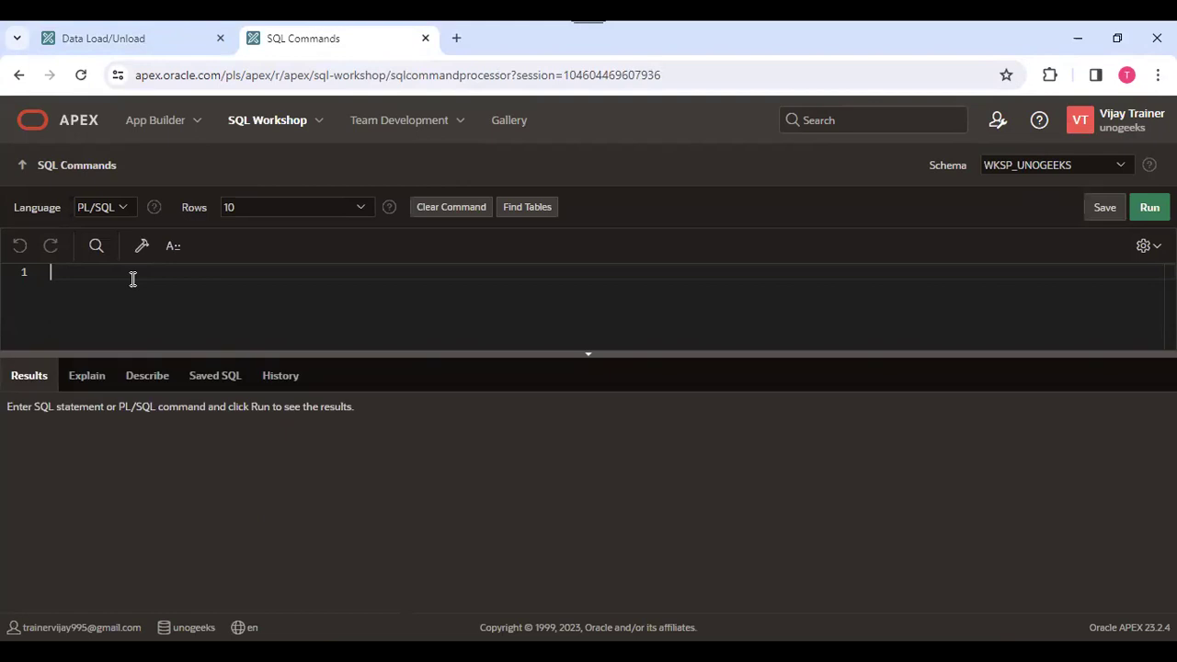
{"action": "type", "text": "select * from events;"}
{"action": "double_click", "coordinate": [175, 273]}
{"action": "triple_click", "coordinate": [175, 273]}
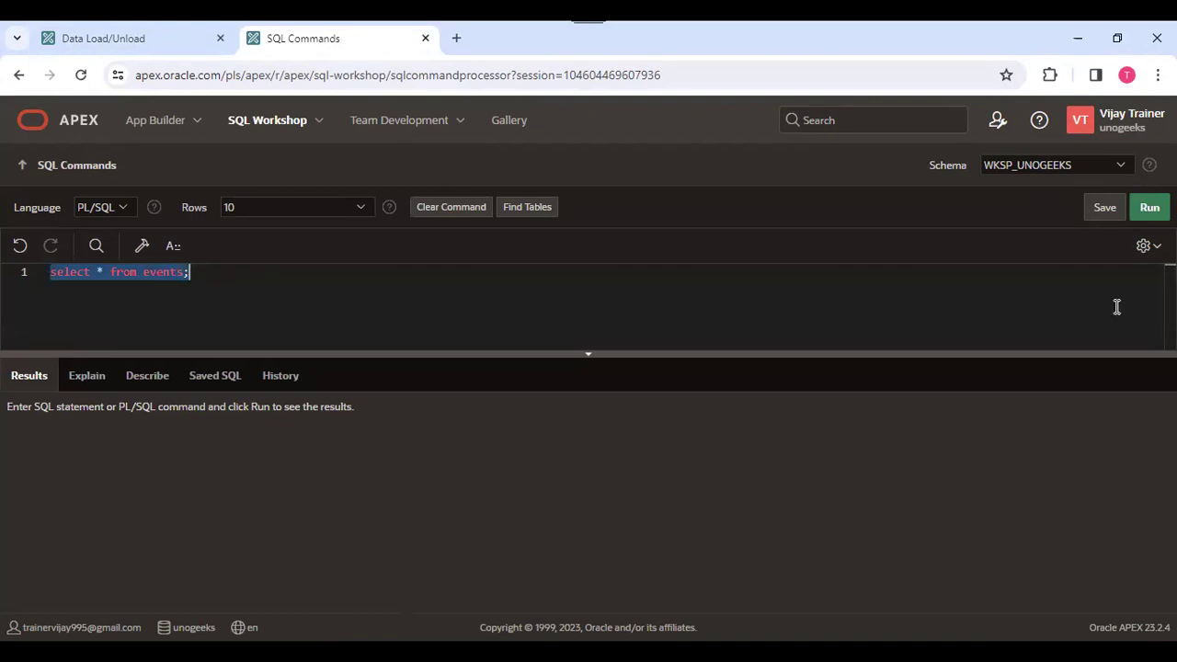
{"action": "left_click", "coordinate": [1149, 207]}
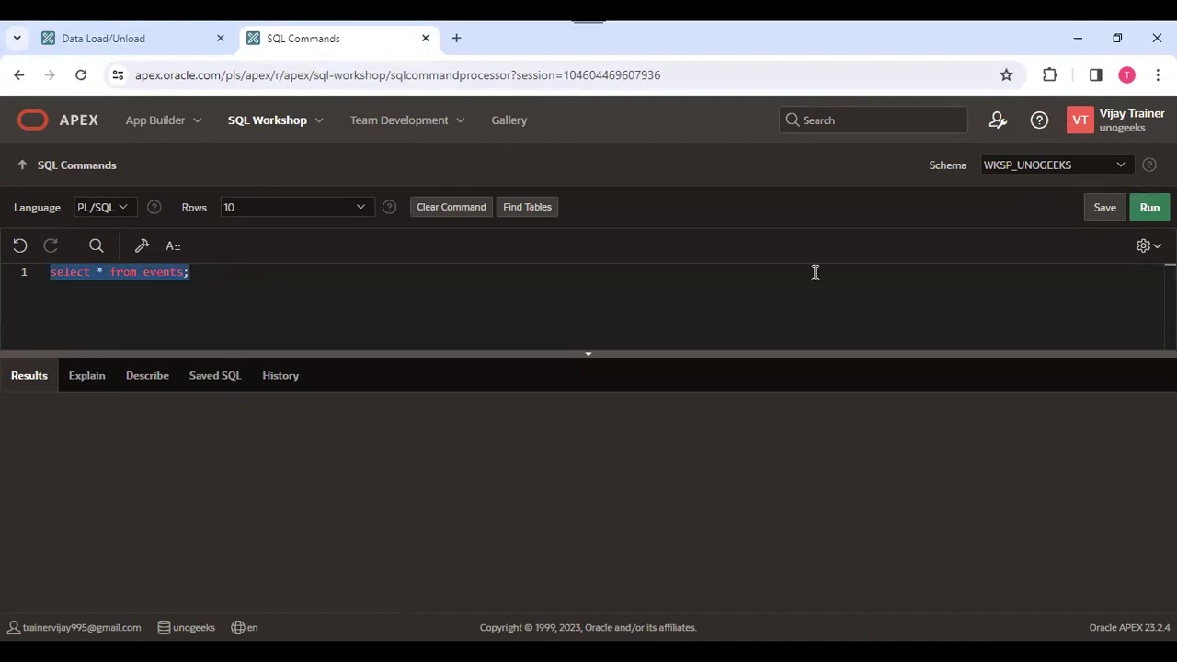
- Enlarge the results area and download the returned EVENTS rows as a file
{"action": "left_click_drag", "start_coordinate": [431, 353], "coordinate": [434, 330]}
{"action": "scroll", "coordinate": [195, 454], "scroll_direction": "down", "scroll_amount": 3}
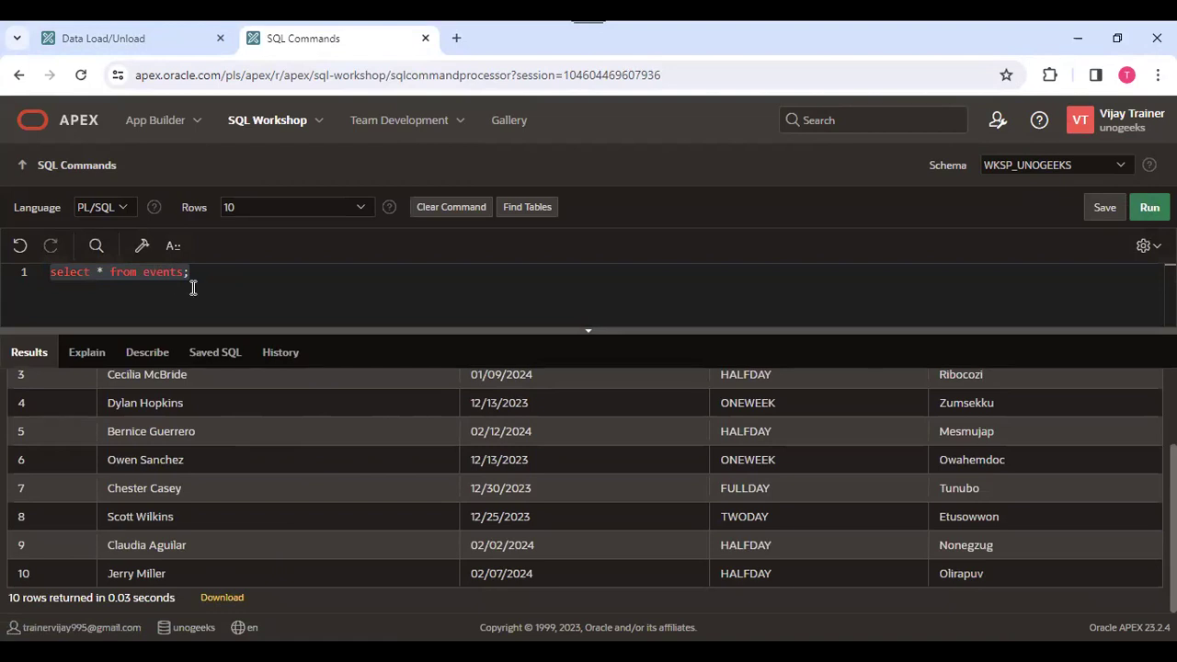
{"action": "left_click", "coordinate": [218, 602]}
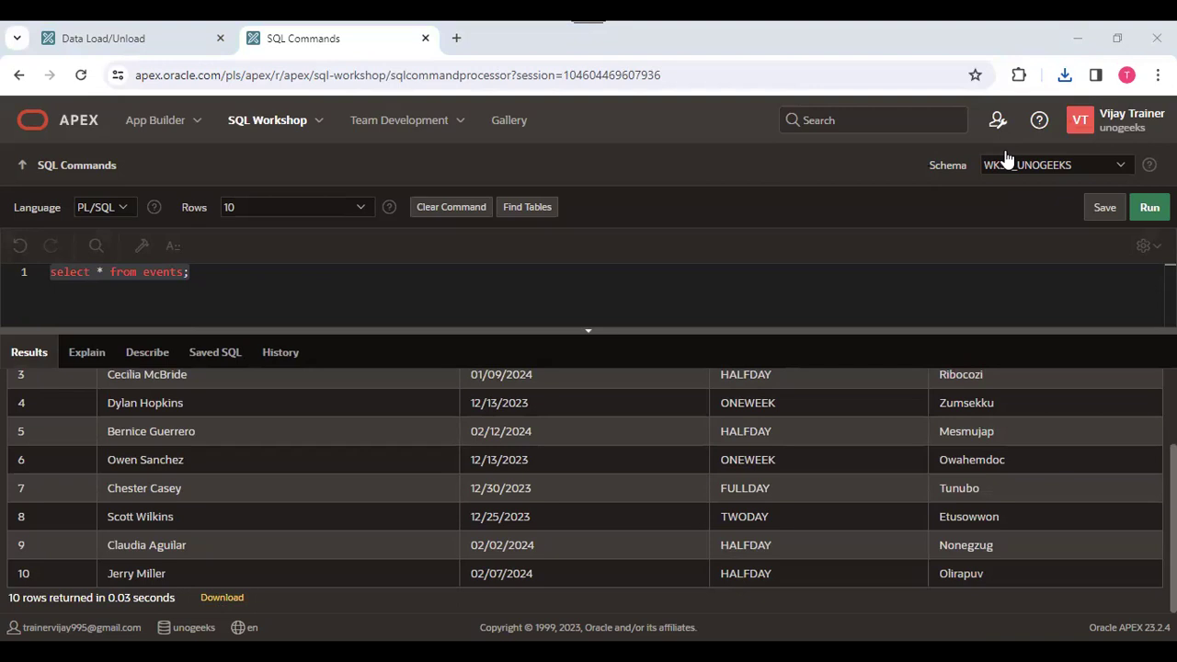
- Return to Data Workshop in the current browser tab and start loading data
{"action": "left_click", "coordinate": [319, 120]}
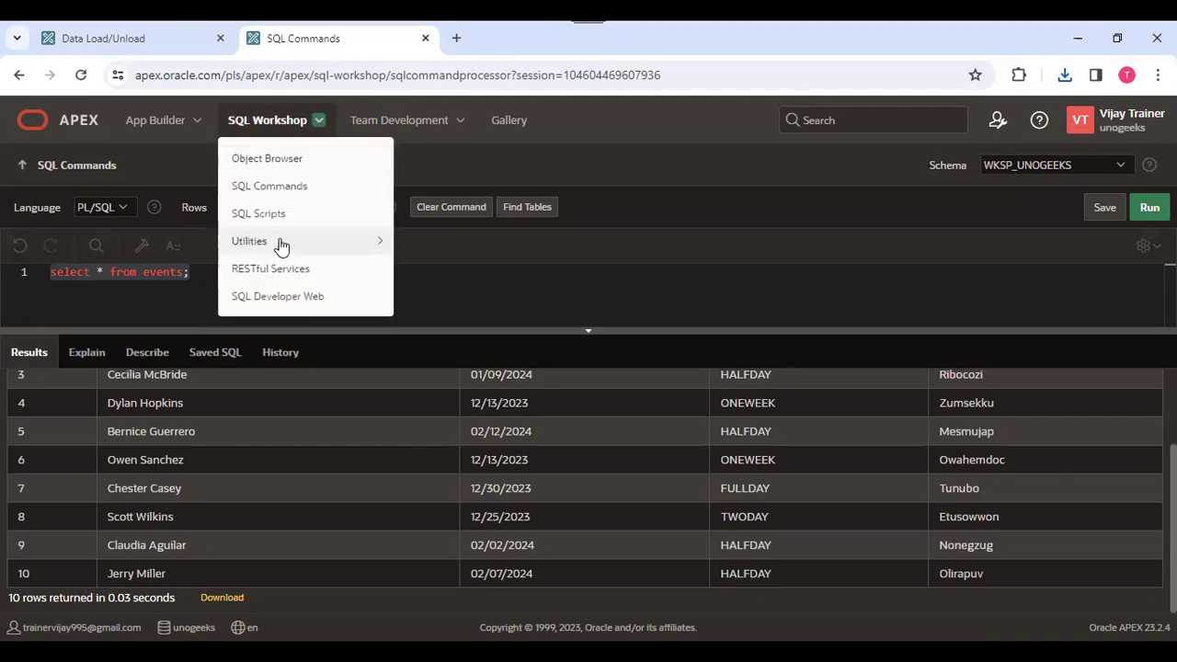
{"action": "left_click", "coordinate": [384, 240]}
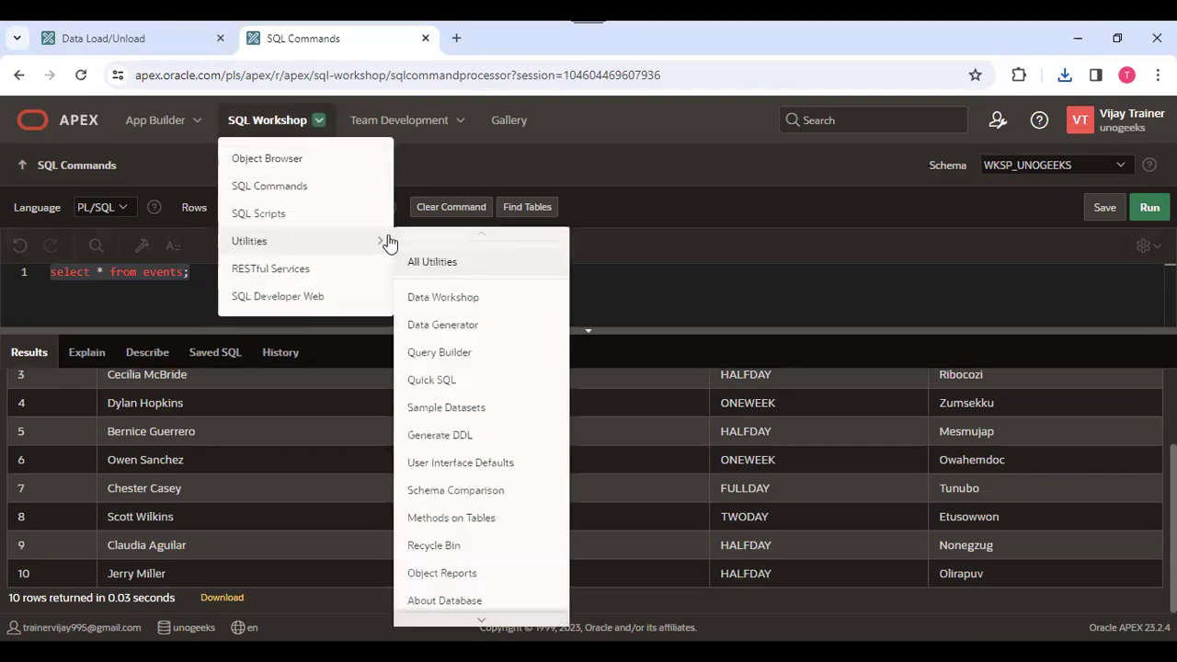
{"action": "left_click", "coordinate": [449, 296]}
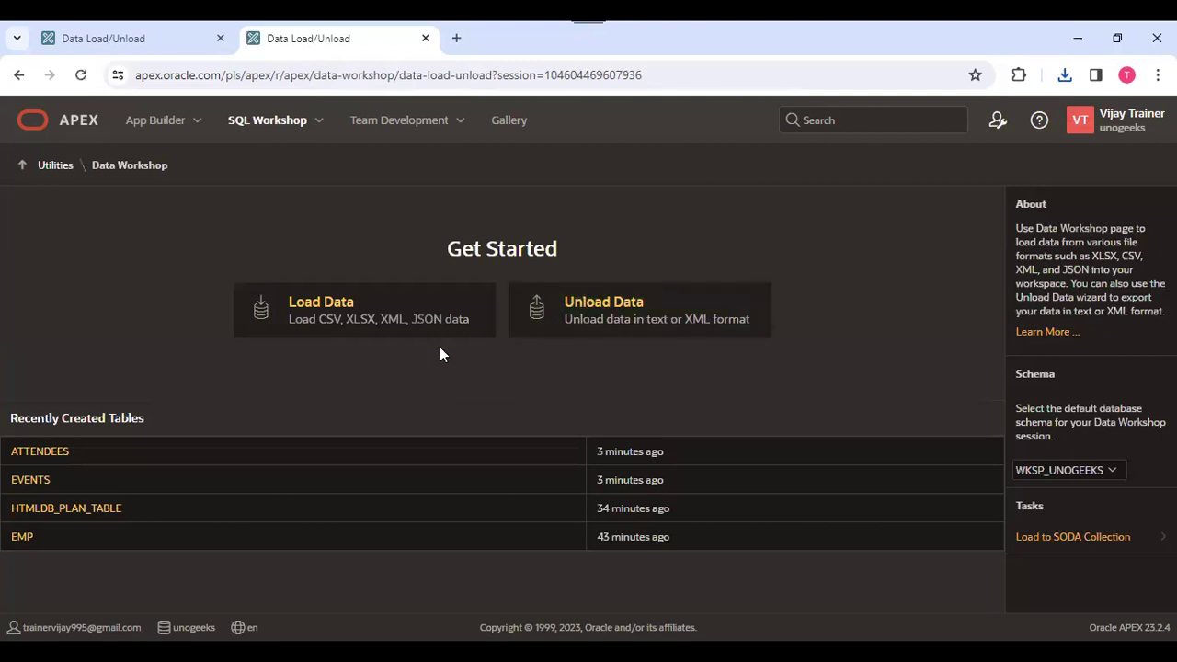
{"action": "left_click", "coordinate": [324, 313]}
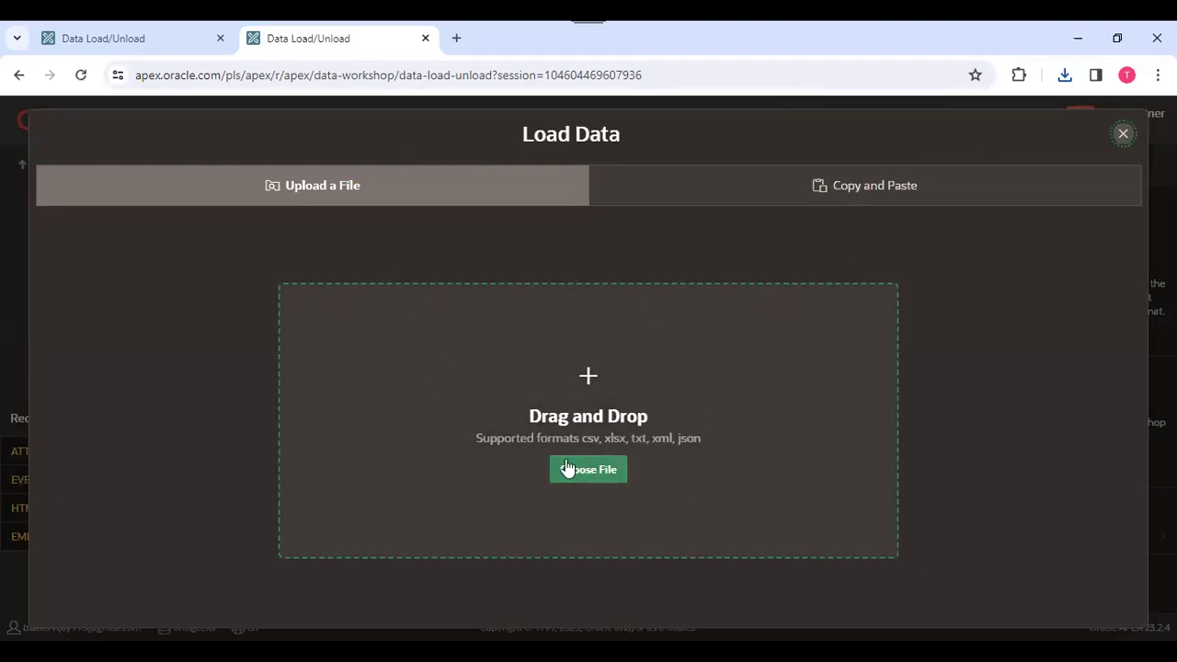
- Choose the CSV file report (2) from the Downloads folder as the data to upload
{"action": "left_click", "coordinate": [602, 473]}
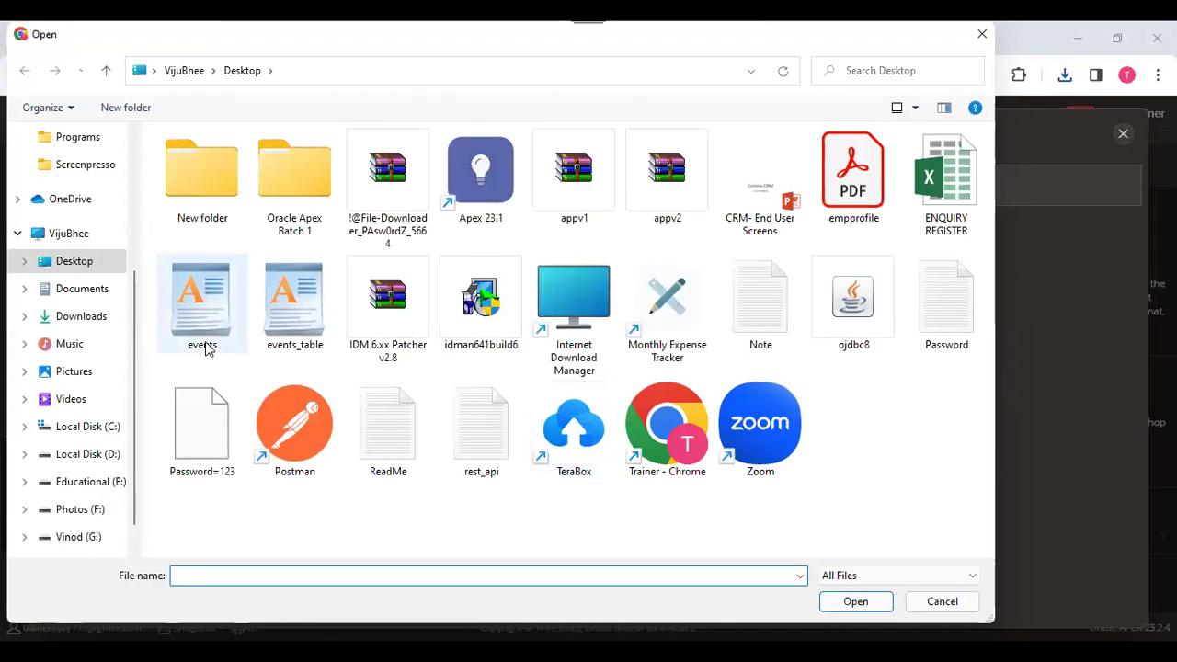
{"action": "left_click", "coordinate": [97, 317]}
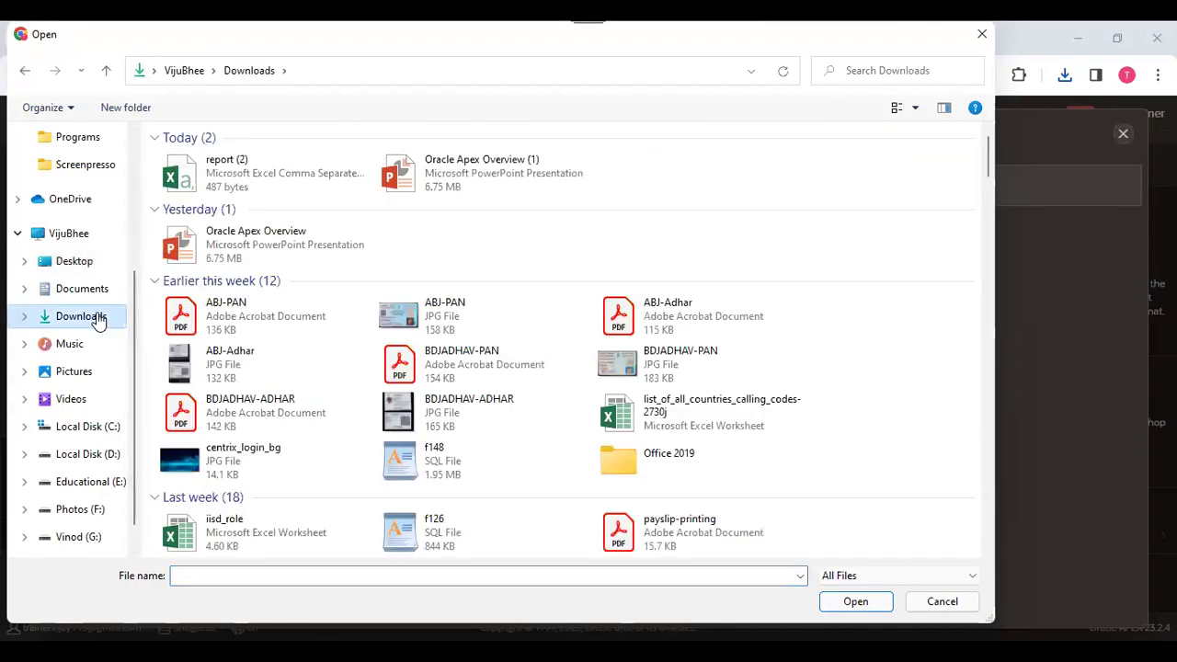
{"action": "left_click", "coordinate": [250, 181]}
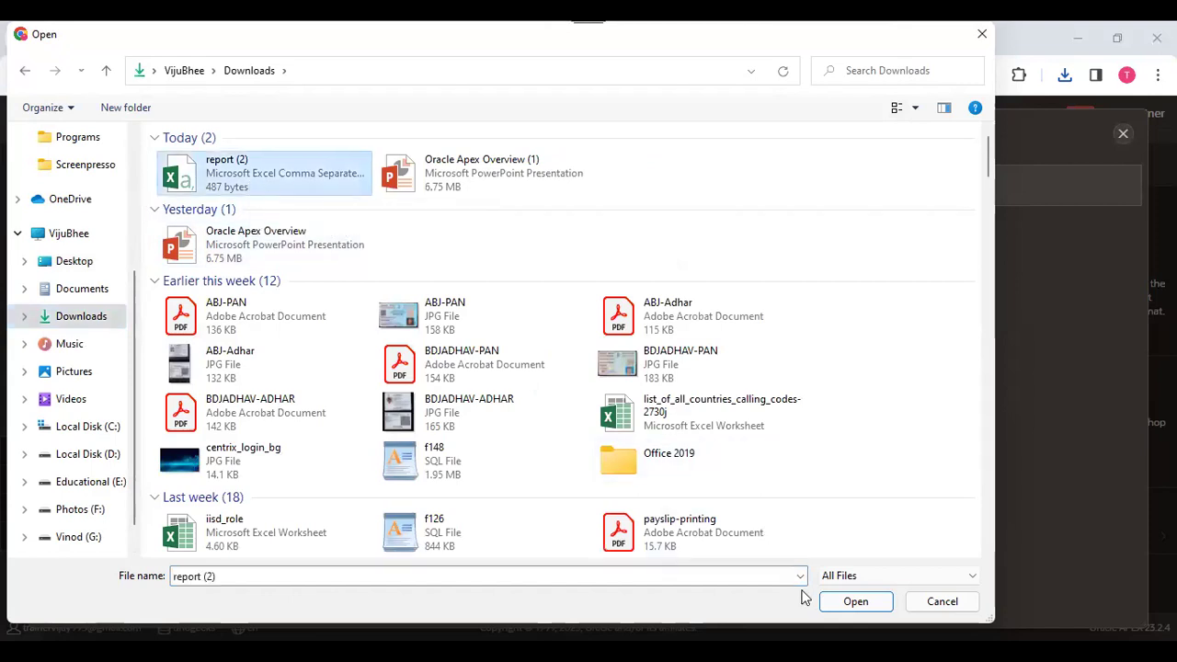
{"action": "left_click", "coordinate": [852, 605]}
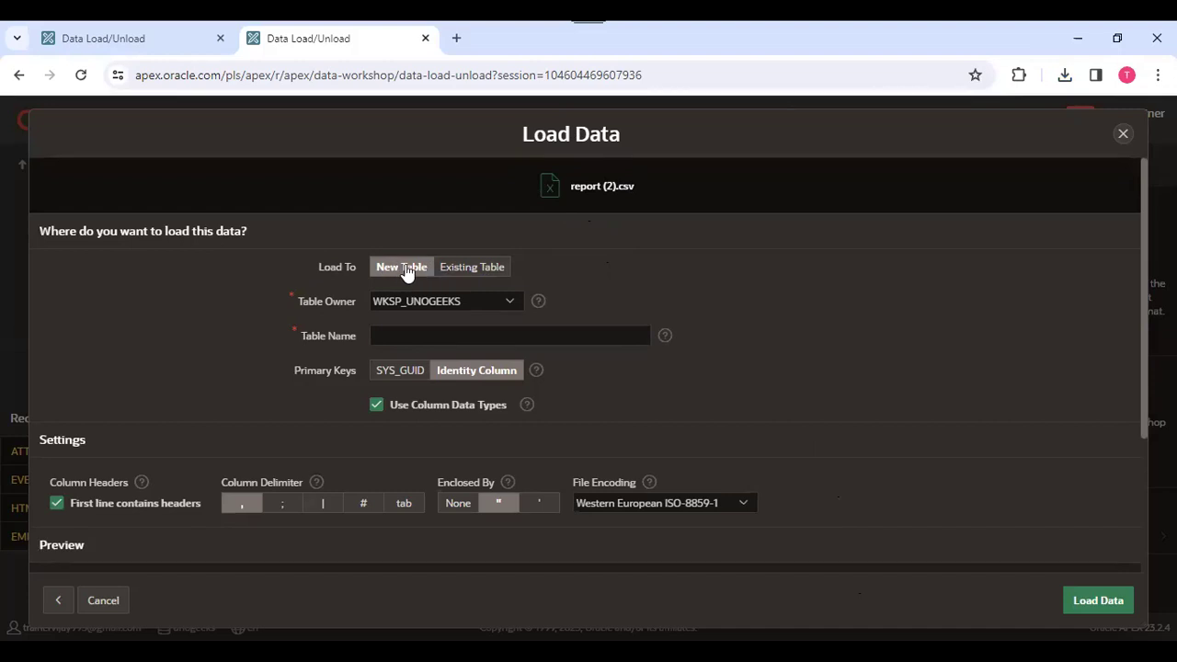
{"action": "left_click", "coordinate": [381, 336]}
{"action": "left_click", "coordinate": [486, 271]}
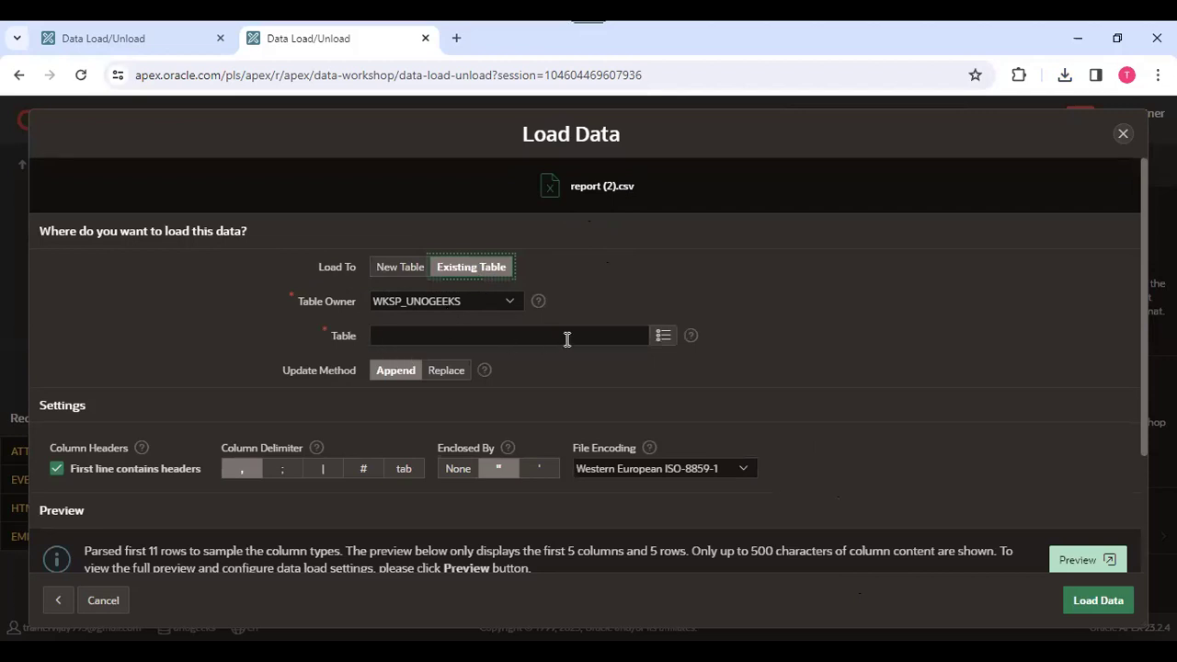
{"action": "left_click", "coordinate": [661, 339]}
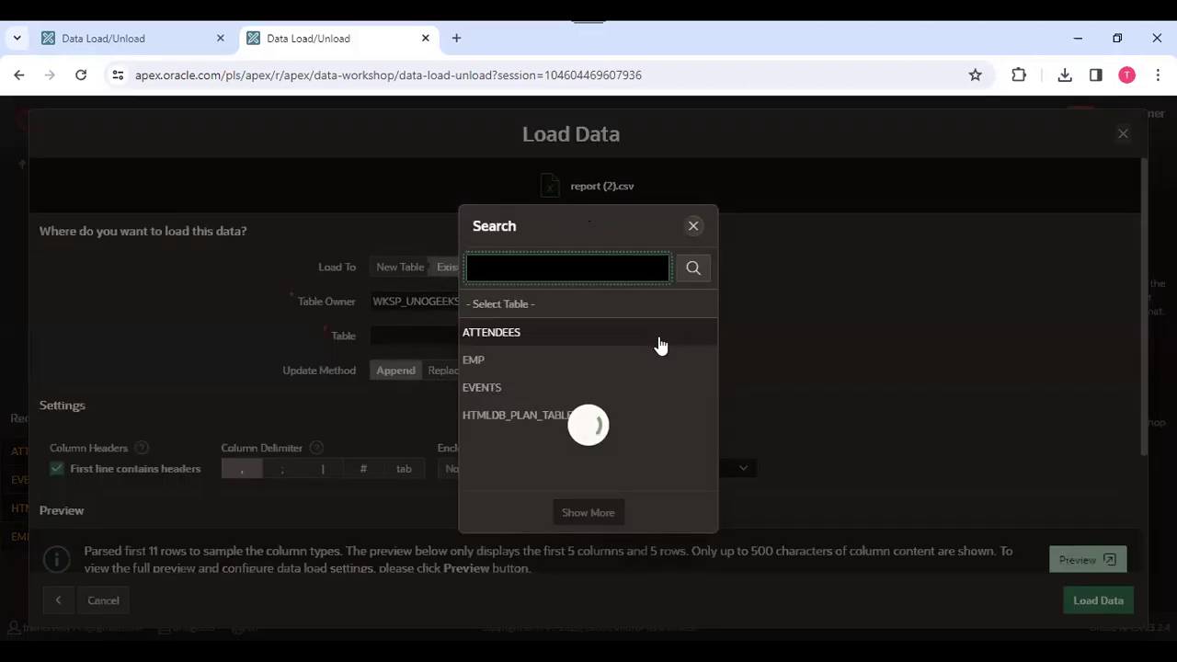
{"action": "left_click", "coordinate": [693, 226]}
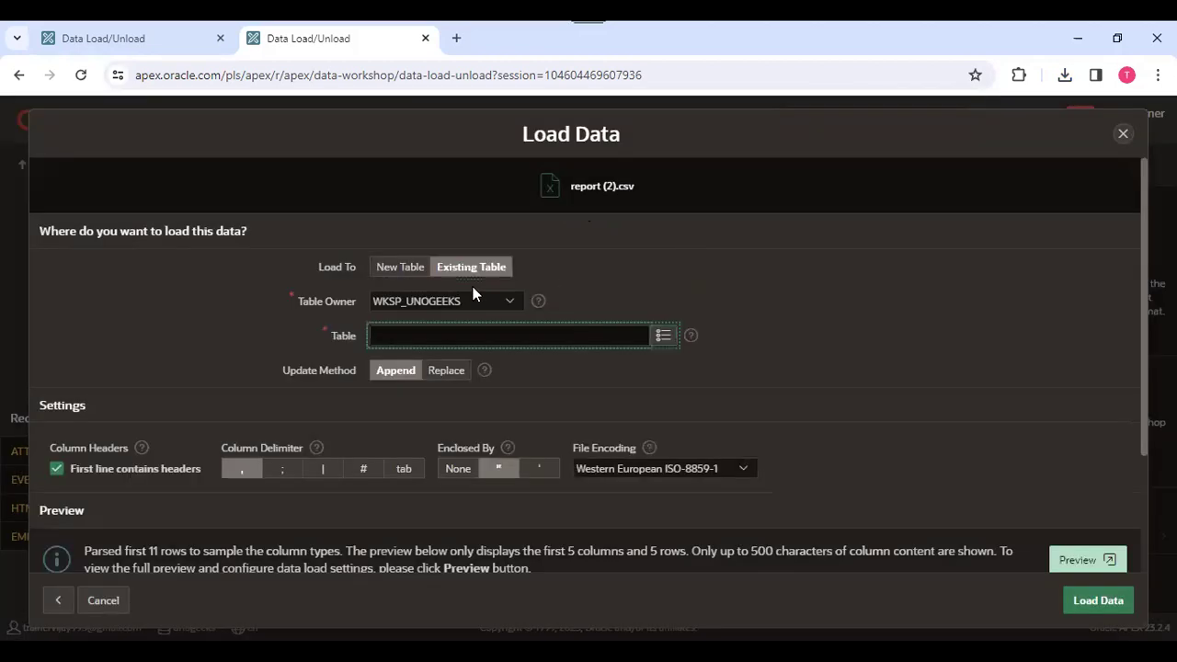
{"action": "left_click", "coordinate": [382, 272]}
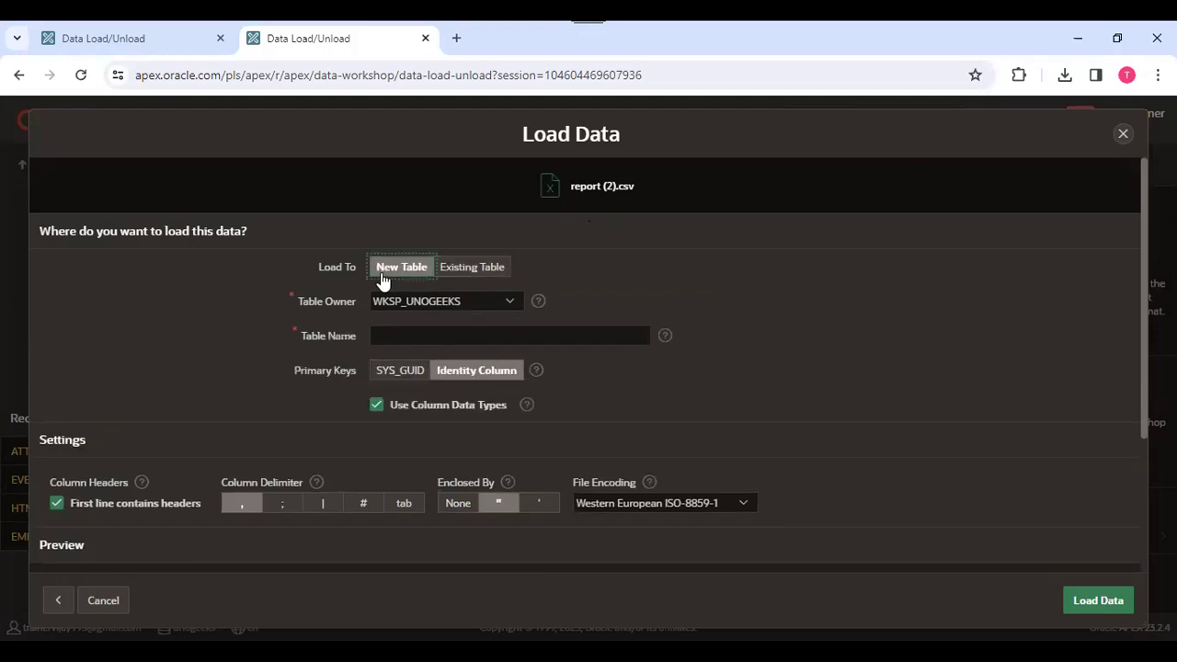
- Name the new target table EVENTS_1 for the uploaded CSV data
{"action": "left_click", "coordinate": [400, 336]}
{"action": "type", "text": "EVENTS"}
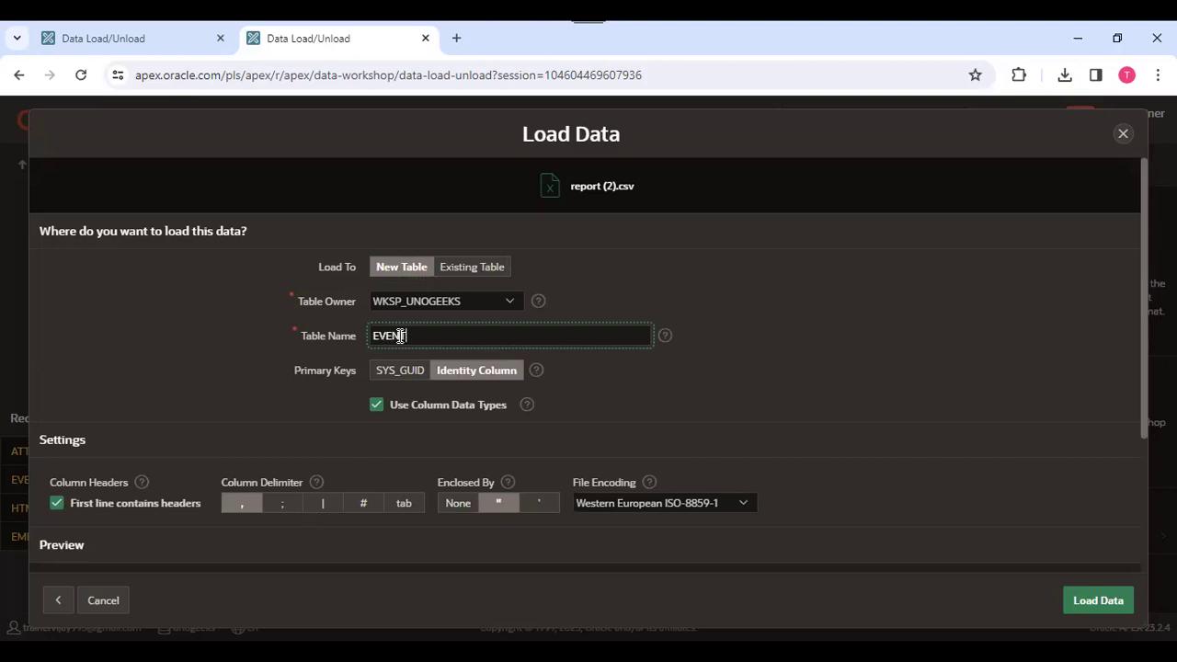
{"action": "type", "text": "_1"}
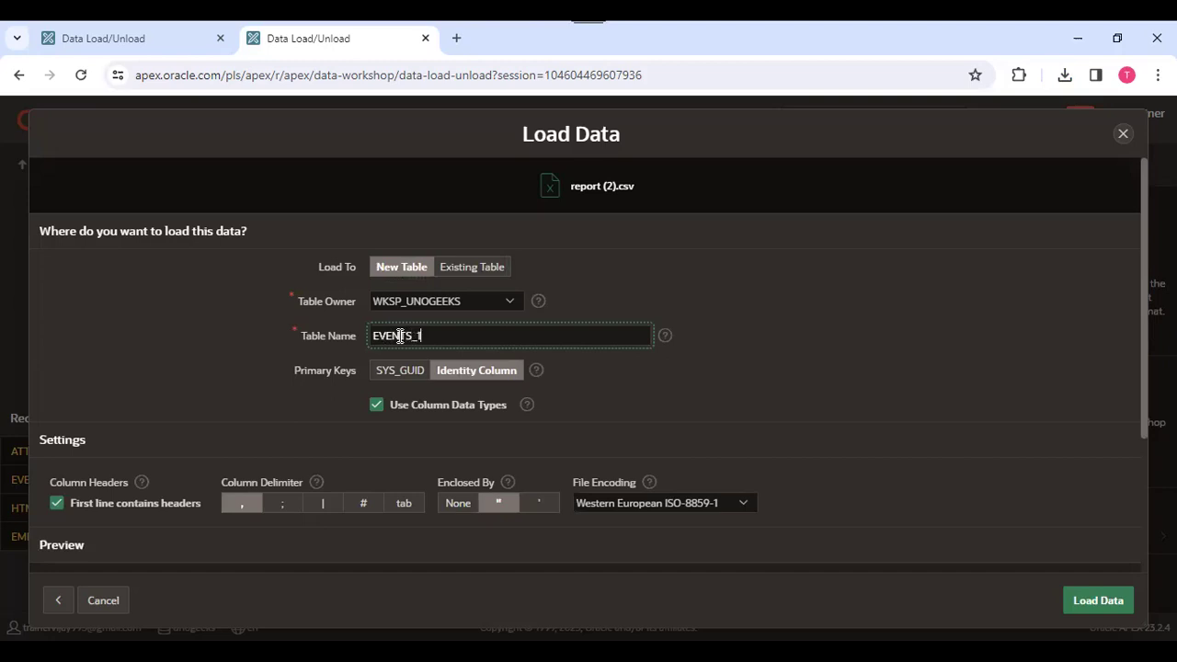
{"action": "left_click", "coordinate": [804, 313]}
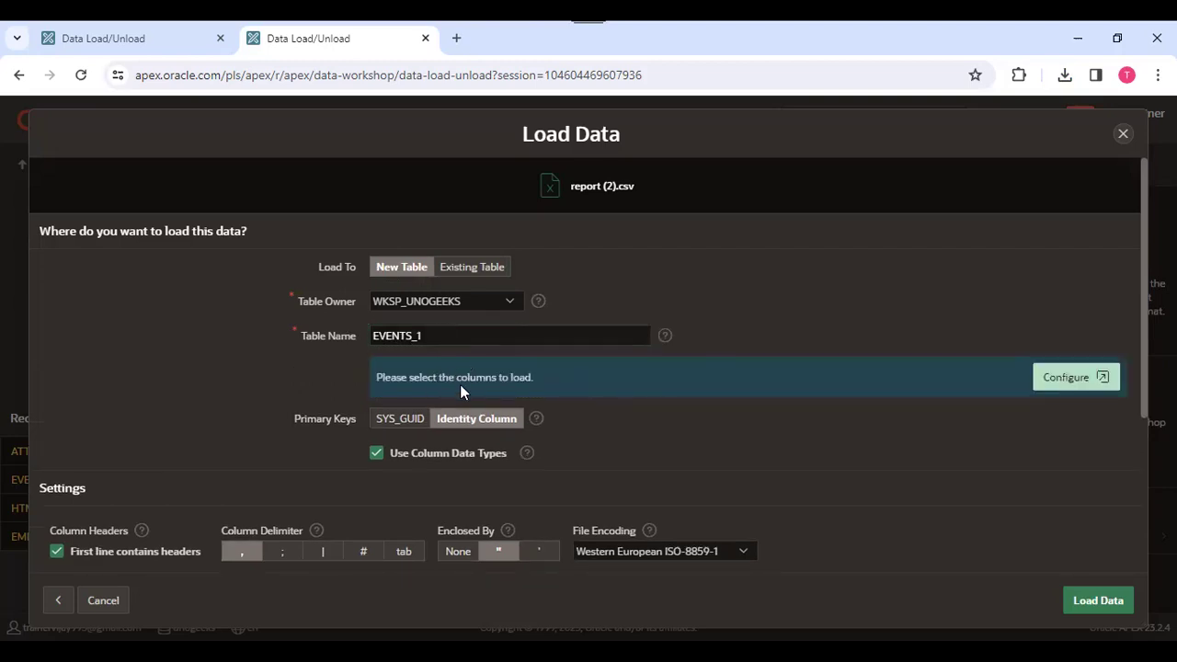
- Open the column configuration for EVENTS_1 and examine the data preview and the columns to load
{"action": "triple_click", "coordinate": [502, 377]}
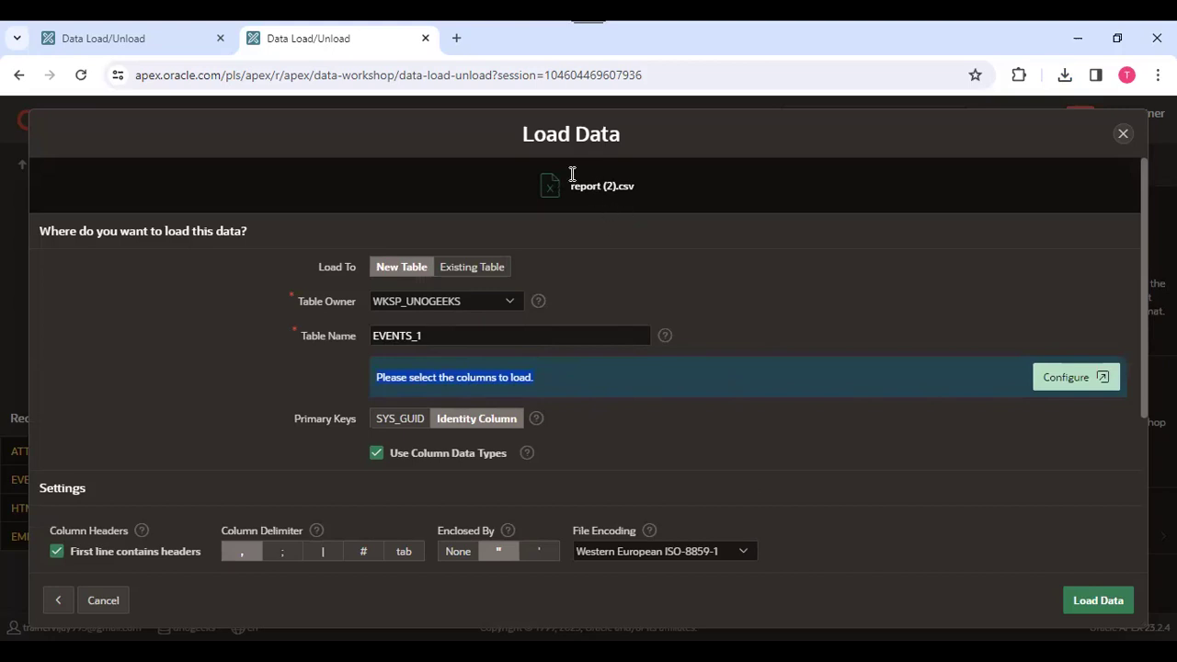
{"action": "left_click", "coordinate": [1081, 387]}
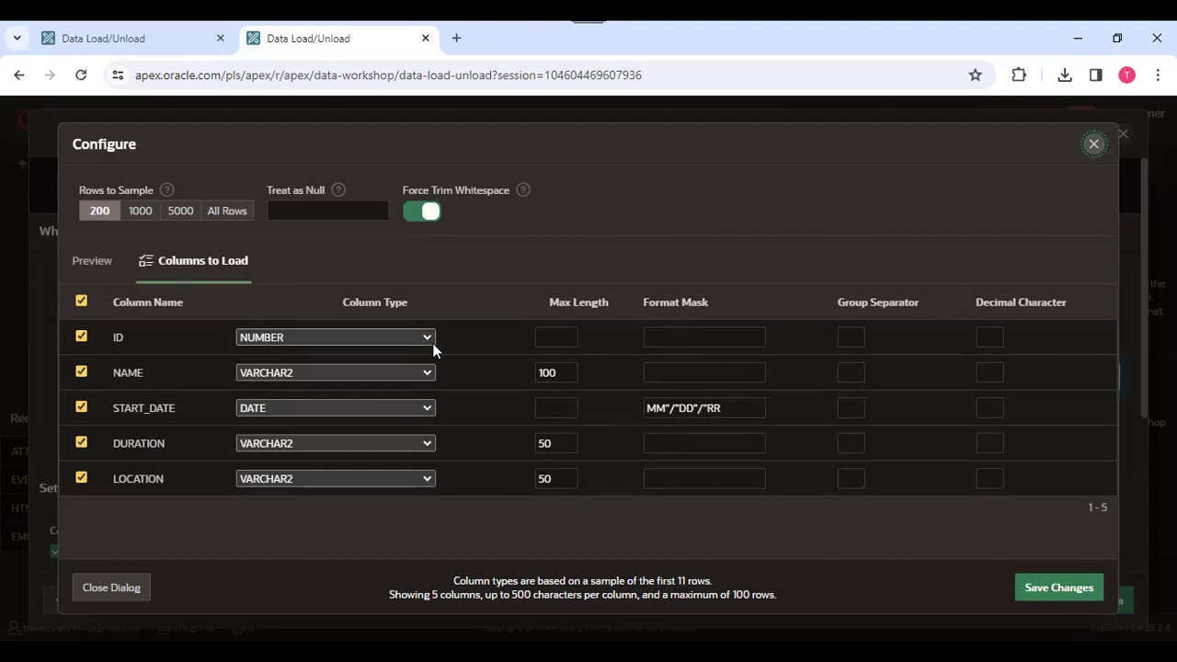
{"action": "left_click", "coordinate": [95, 262]}
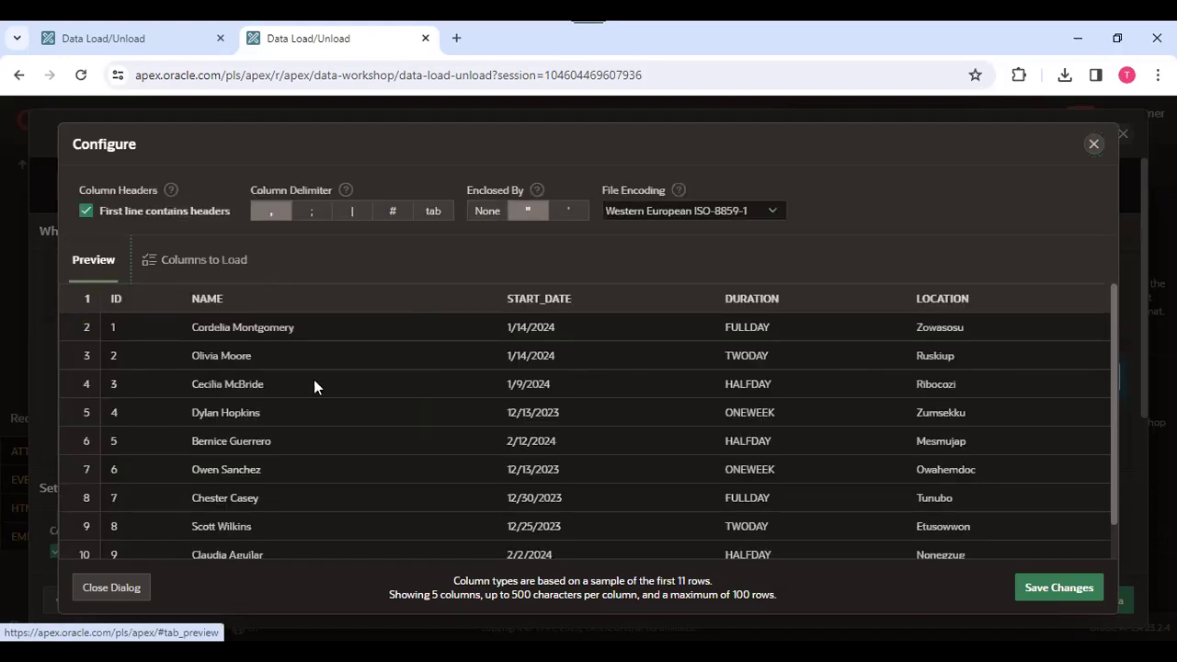
{"action": "scroll", "coordinate": [405, 454], "scroll_direction": "down", "scroll_amount": 1}
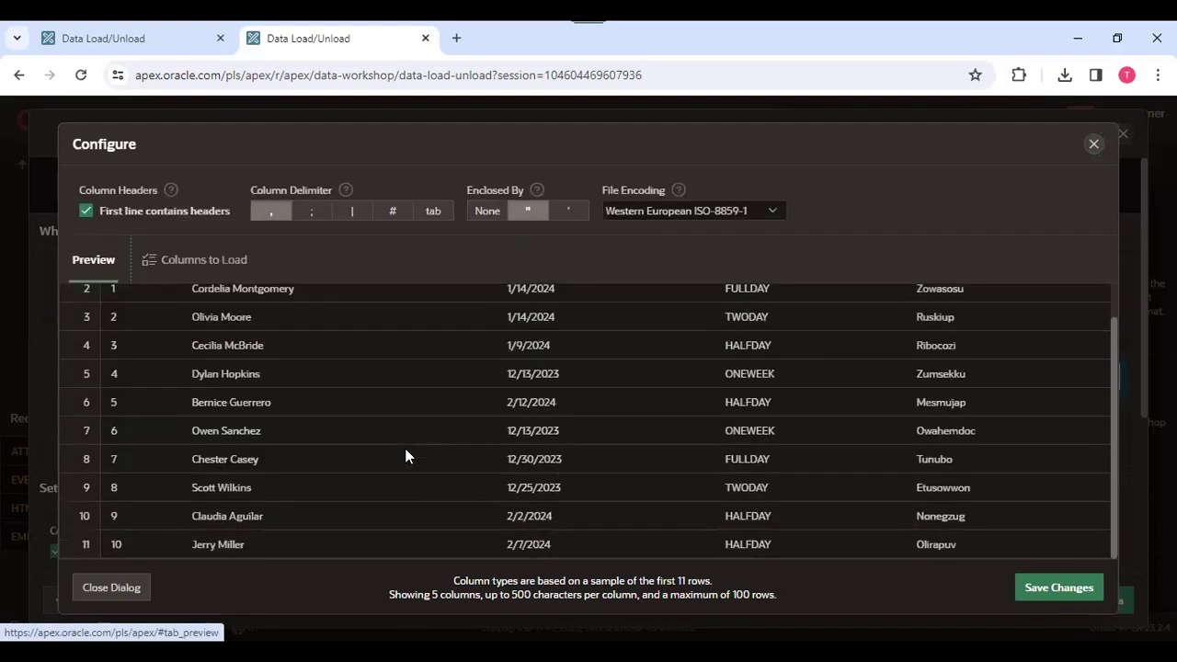
{"action": "scroll", "coordinate": [405, 456], "scroll_direction": "up", "scroll_amount": 1}
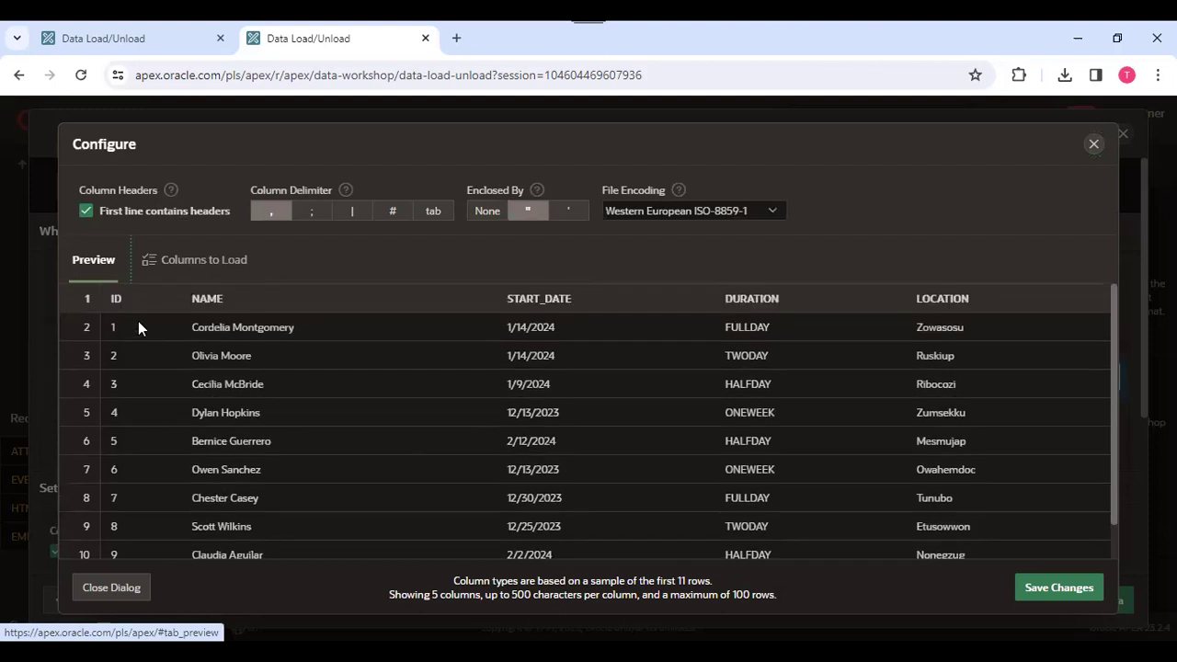
{"action": "left_click", "coordinate": [198, 261]}
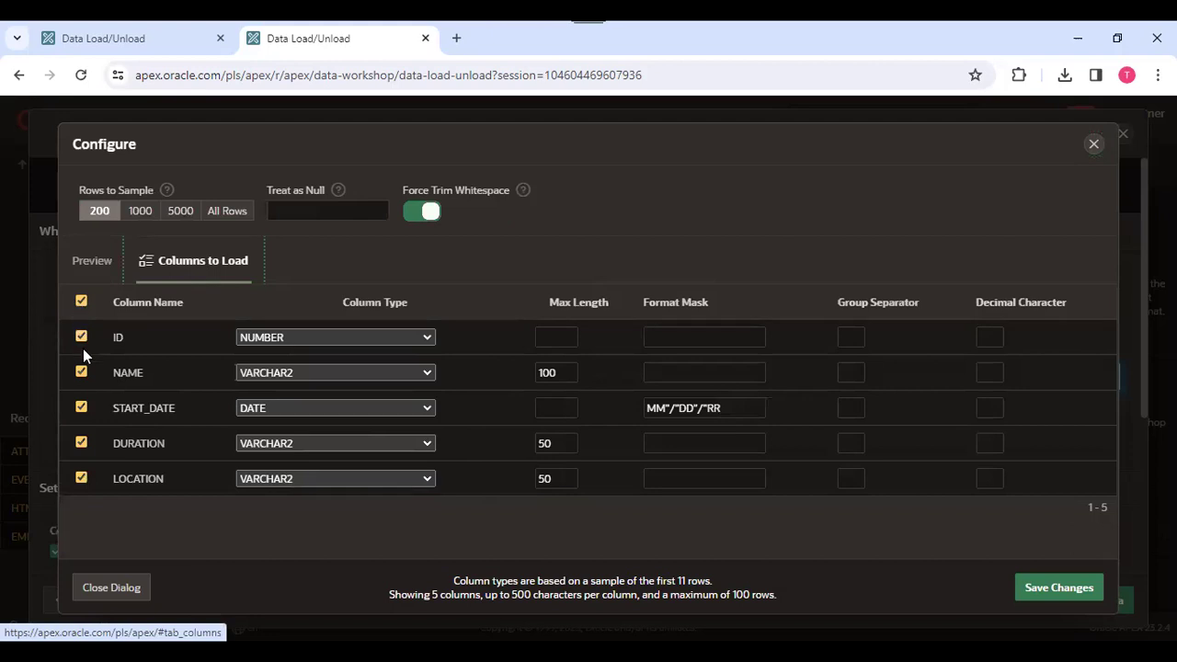
- Exclude the LOCATION column from the load and include it again, rechecking the data preview
{"action": "left_click", "coordinate": [81, 478]}
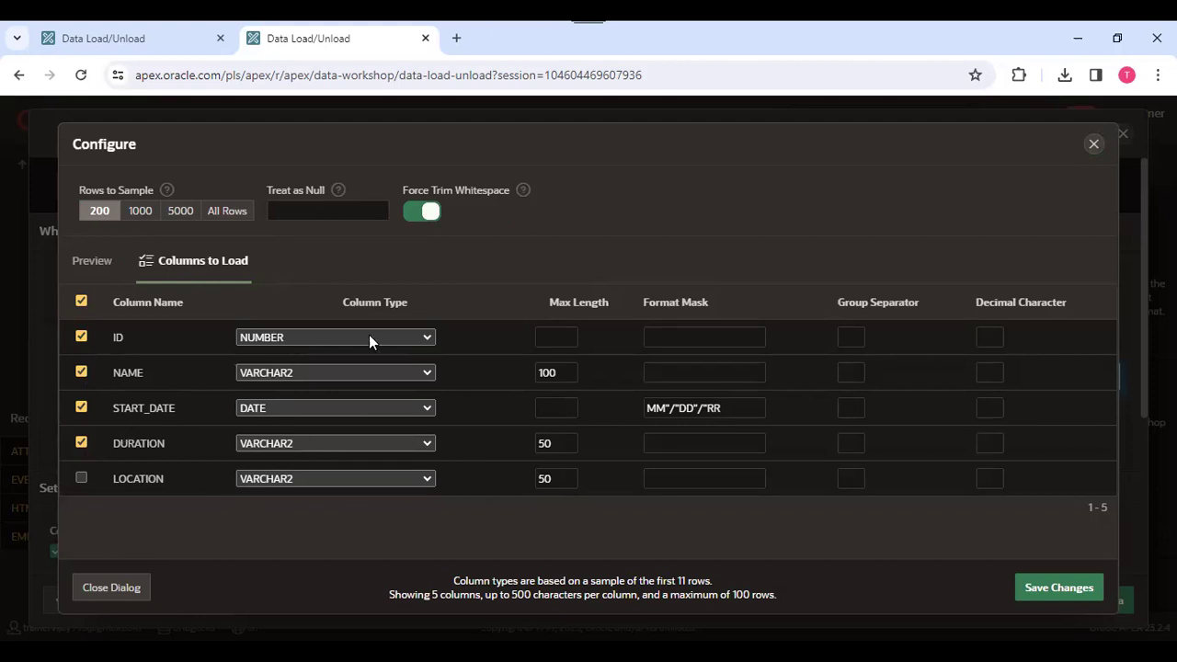
{"action": "left_click", "coordinate": [81, 477]}
{"action": "left_click", "coordinate": [93, 267]}
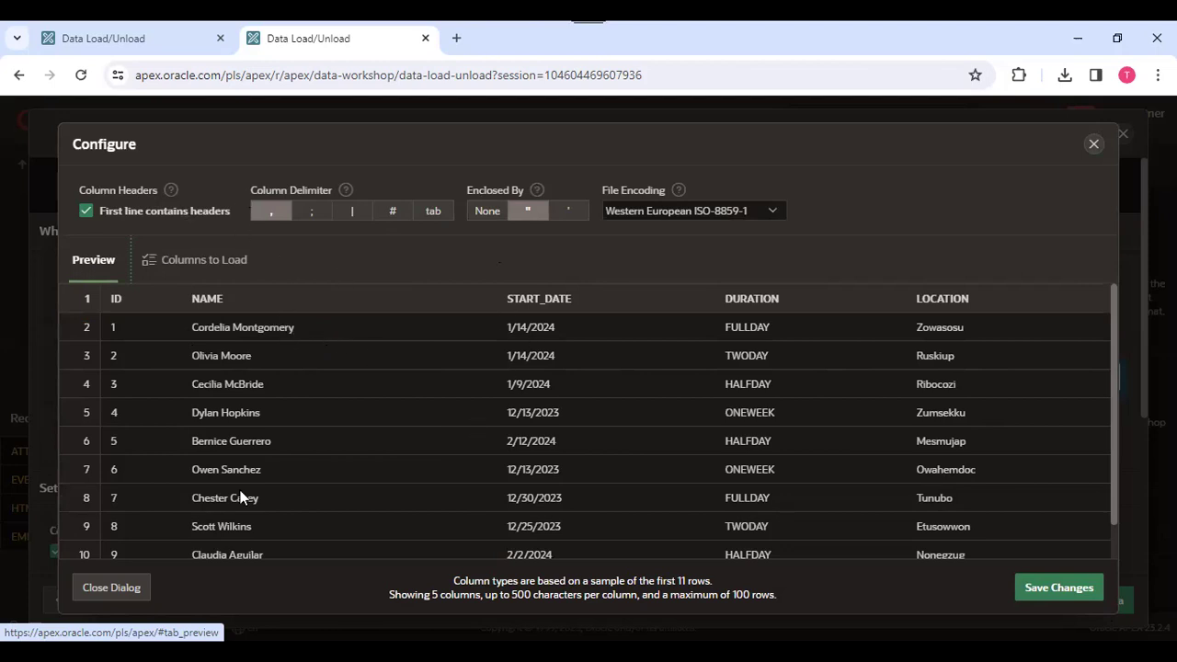
{"action": "left_click", "coordinate": [166, 265]}
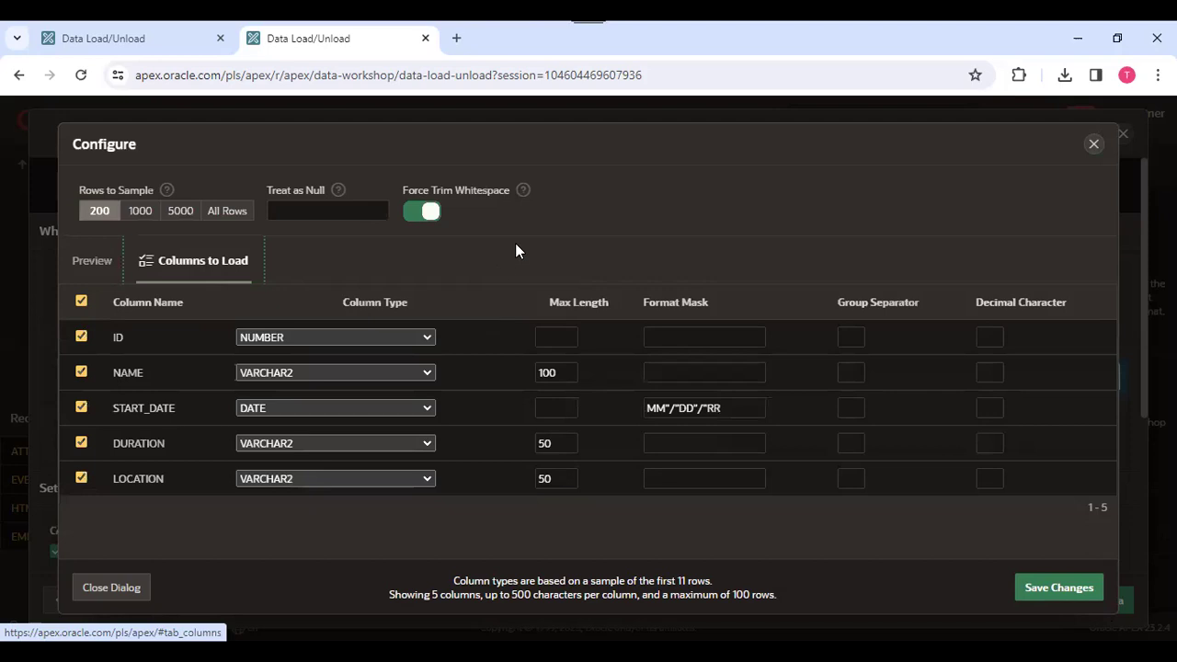
- Check the Force Trim Whitespace setting and the full data preview, and save the column configuration
{"action": "left_click", "coordinate": [426, 214]}
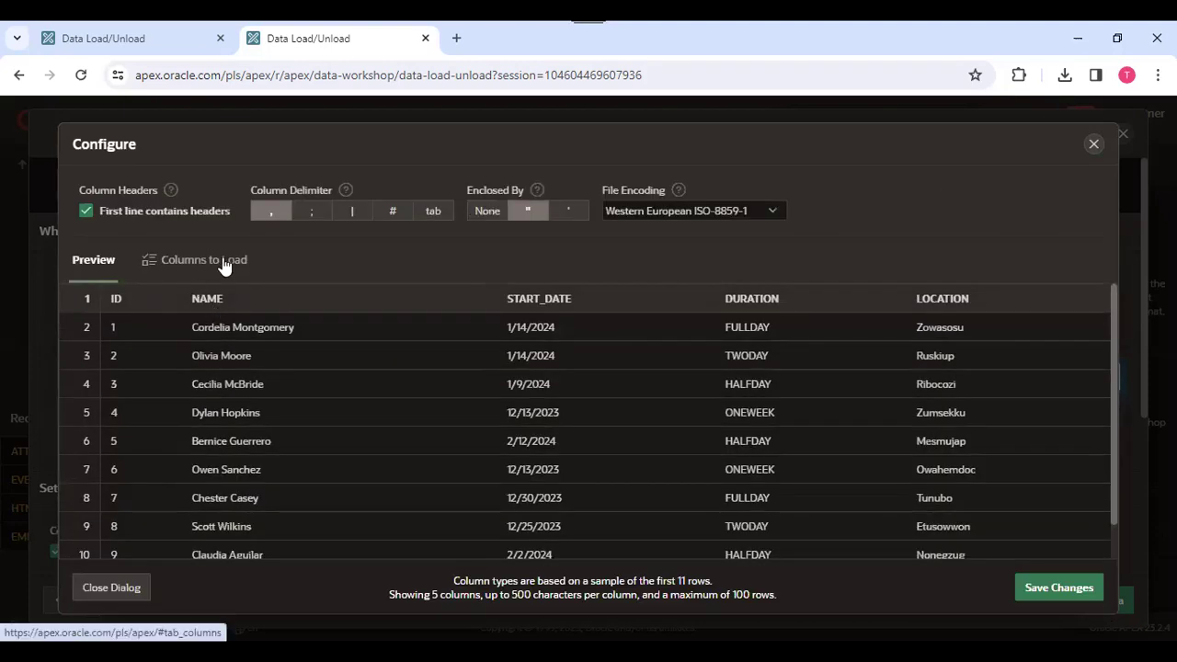
{"action": "left_click", "coordinate": [224, 264]}
{"action": "left_click", "coordinate": [429, 211]}
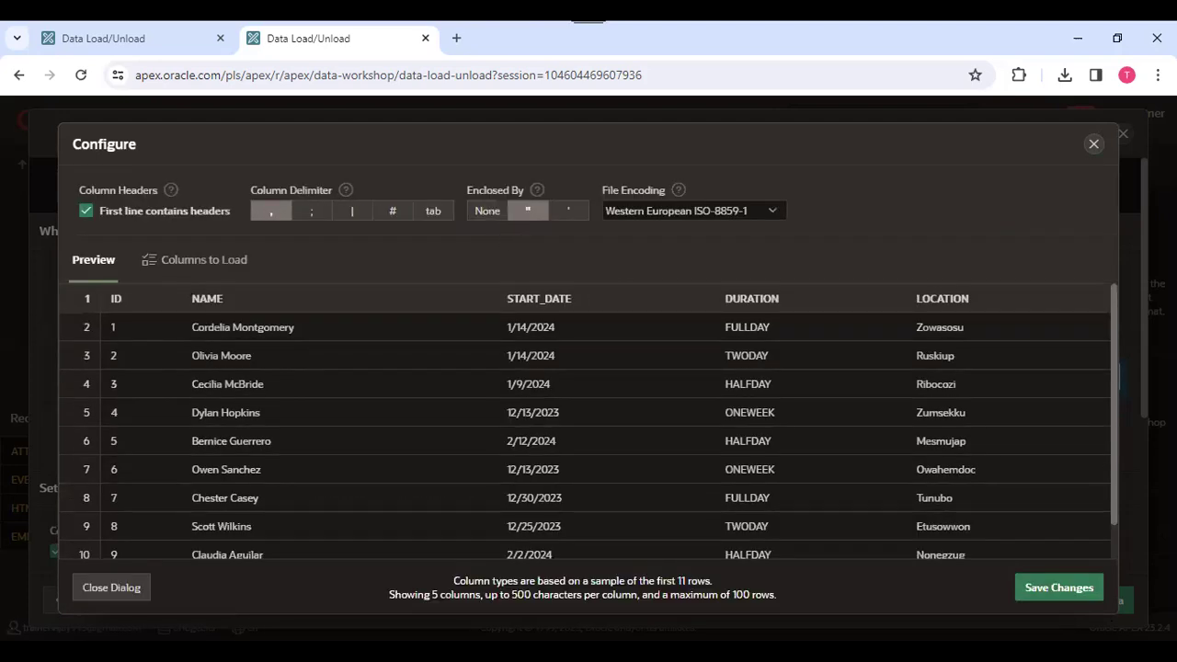
{"action": "scroll", "coordinate": [1112, 450], "scroll_direction": "down", "scroll_amount": 2}
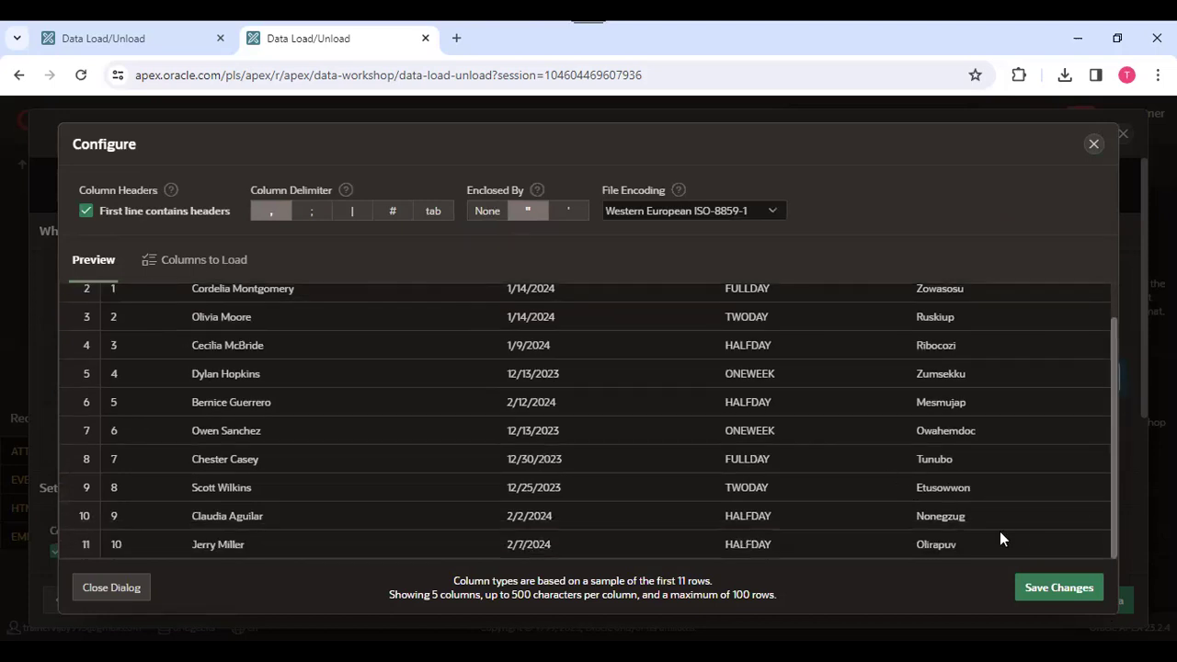
{"action": "scroll", "coordinate": [771, 456], "scroll_direction": "up", "scroll_amount": 1}
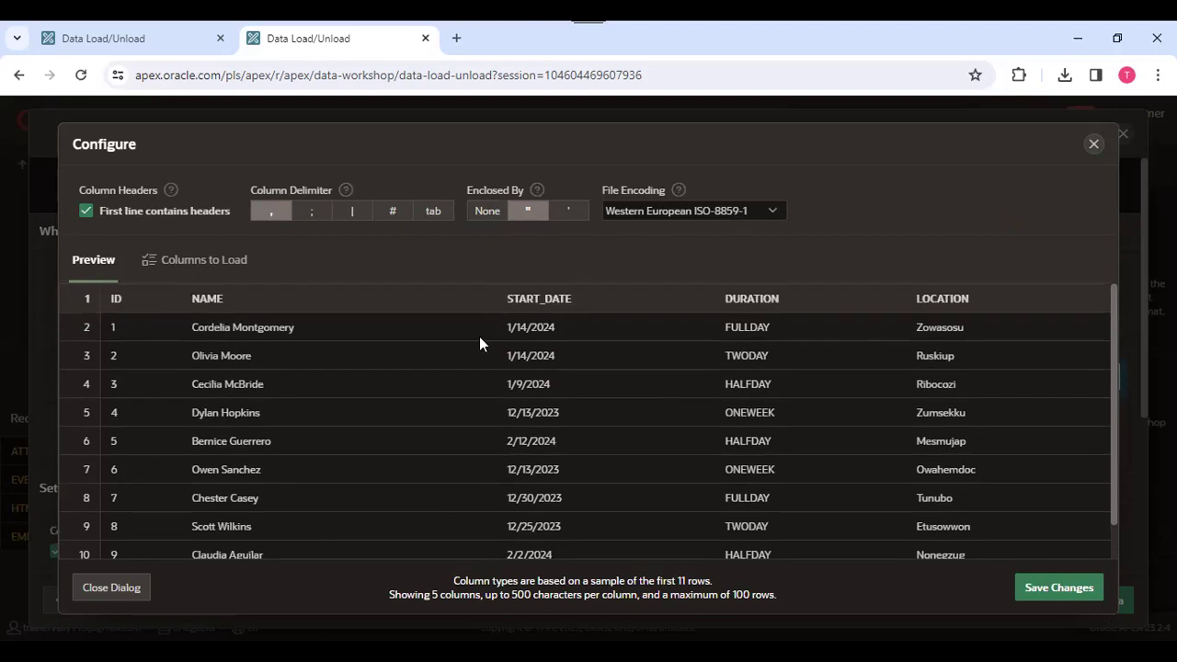
{"action": "left_click", "coordinate": [1065, 591]}
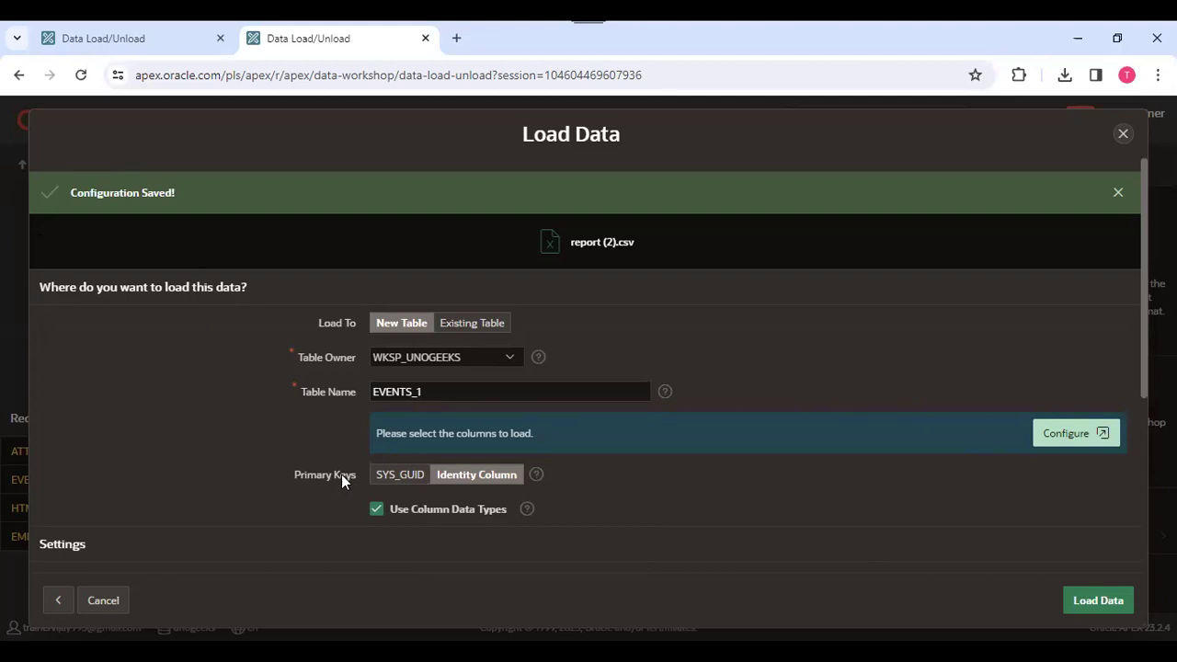
- Set the primary keys to SYS_GUID, keep Use Column Data Types enabled, and load the CSV data into EVENTS_1
{"action": "left_click", "coordinate": [400, 476]}
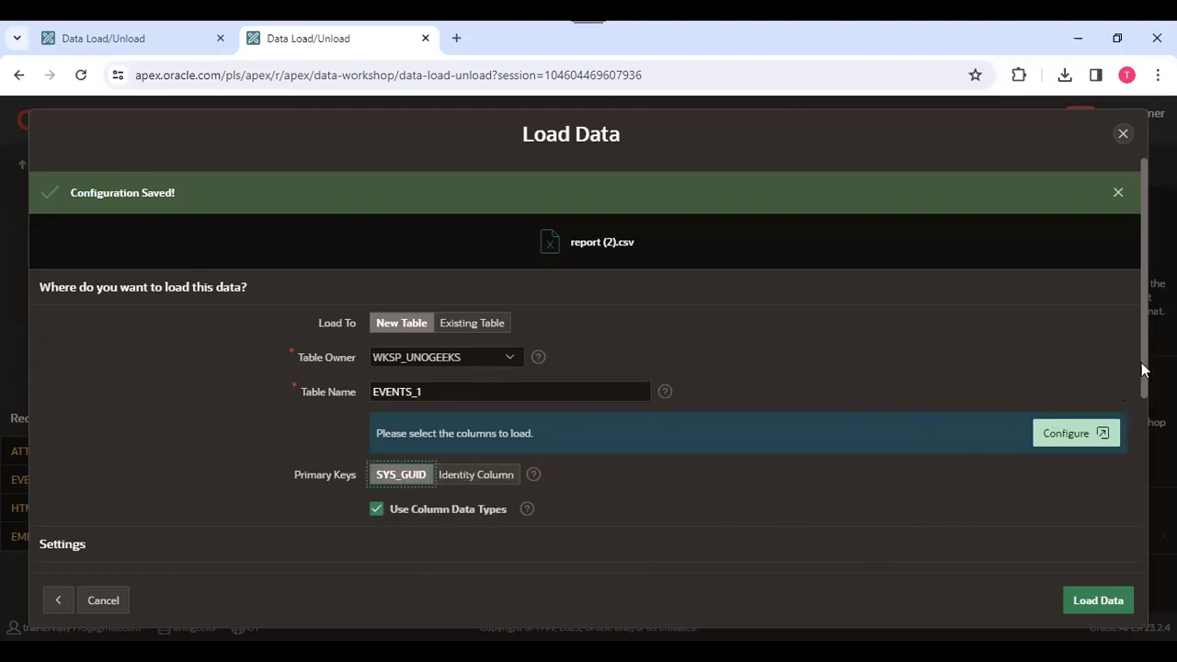
{"action": "scroll", "coordinate": [1141, 369], "scroll_direction": "down", "scroll_amount": 3}
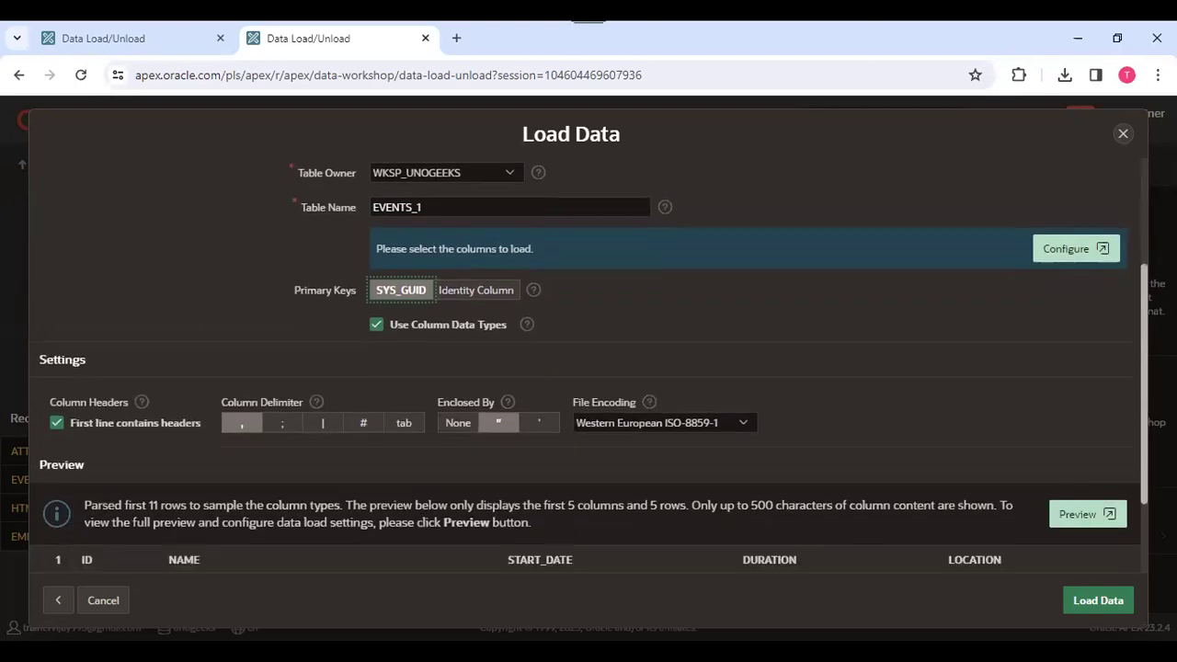
{"action": "left_click", "coordinate": [377, 326]}
{"action": "left_click", "coordinate": [377, 326]}
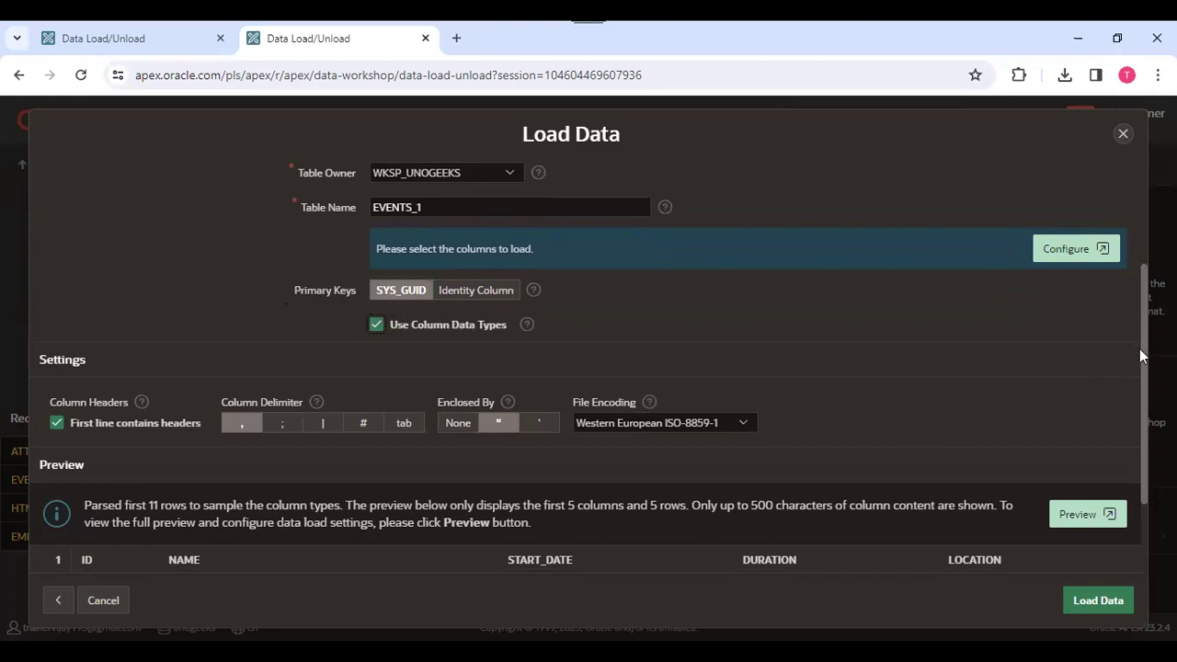
{"action": "left_click_drag", "start_coordinate": [1142, 350], "coordinate": [1144, 418]}
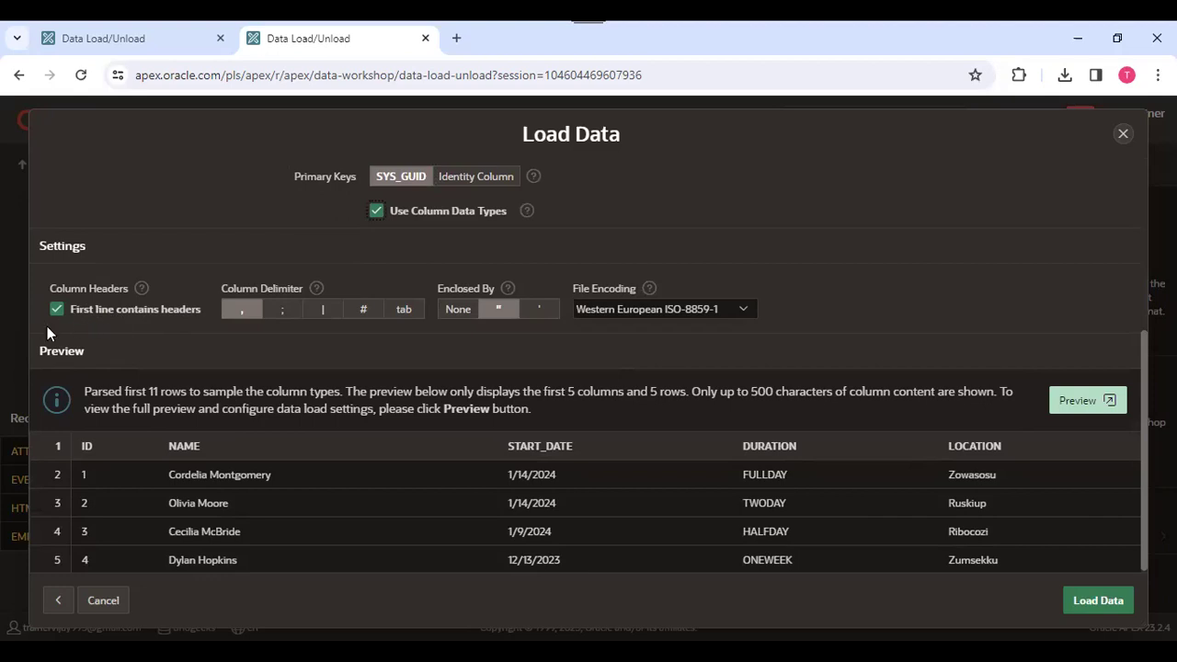
{"action": "left_click", "coordinate": [1103, 598]}
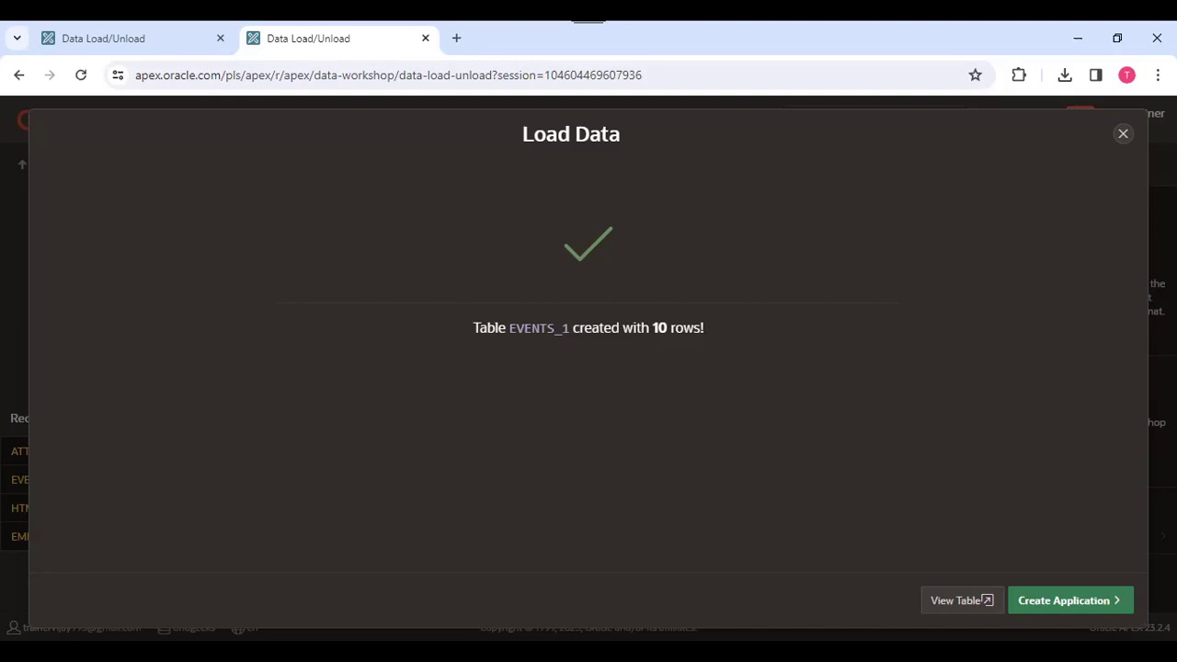
- Open the newly created EVENTS_1 table in Object Browser and view its loaded data rows
{"action": "left_click", "coordinate": [1082, 605]}
{"action": "left_click", "coordinate": [946, 591]}
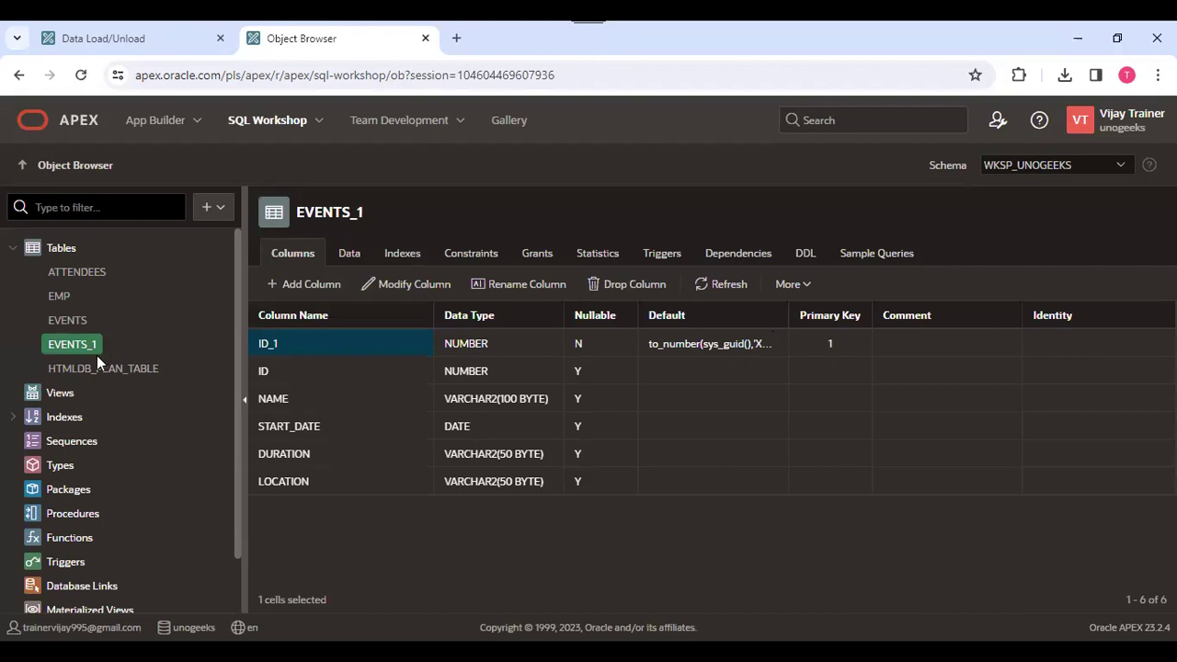
{"action": "left_click", "coordinate": [331, 246]}
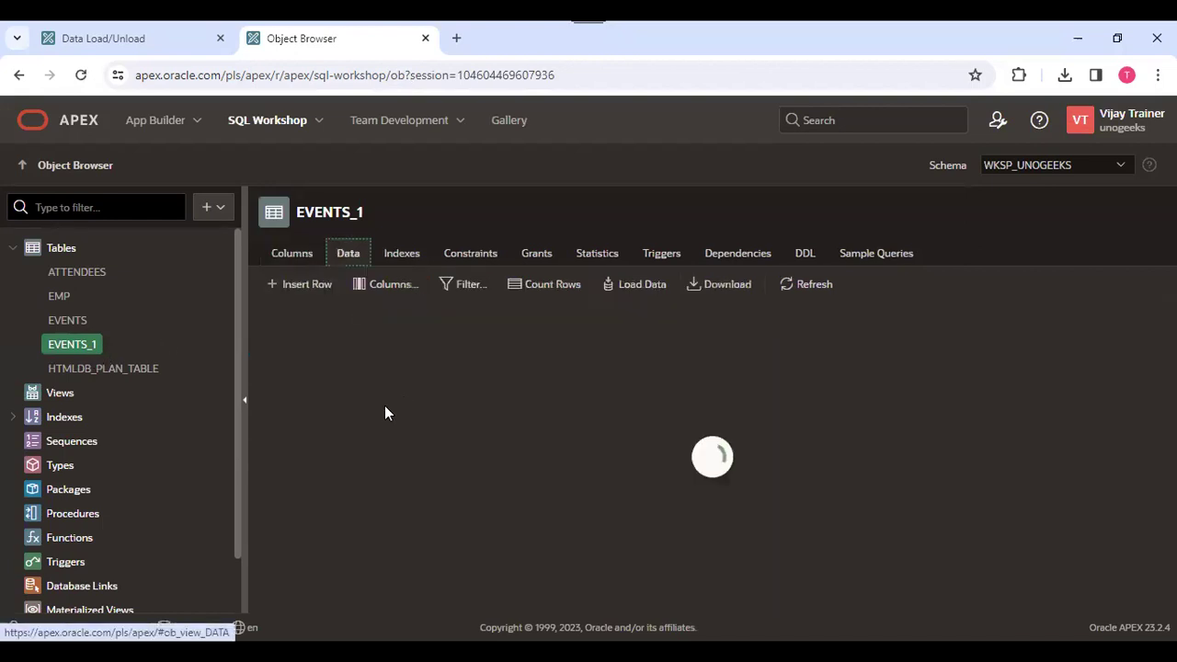
{"action": "scroll", "coordinate": [555, 391], "scroll_direction": "down", "scroll_amount": 2}
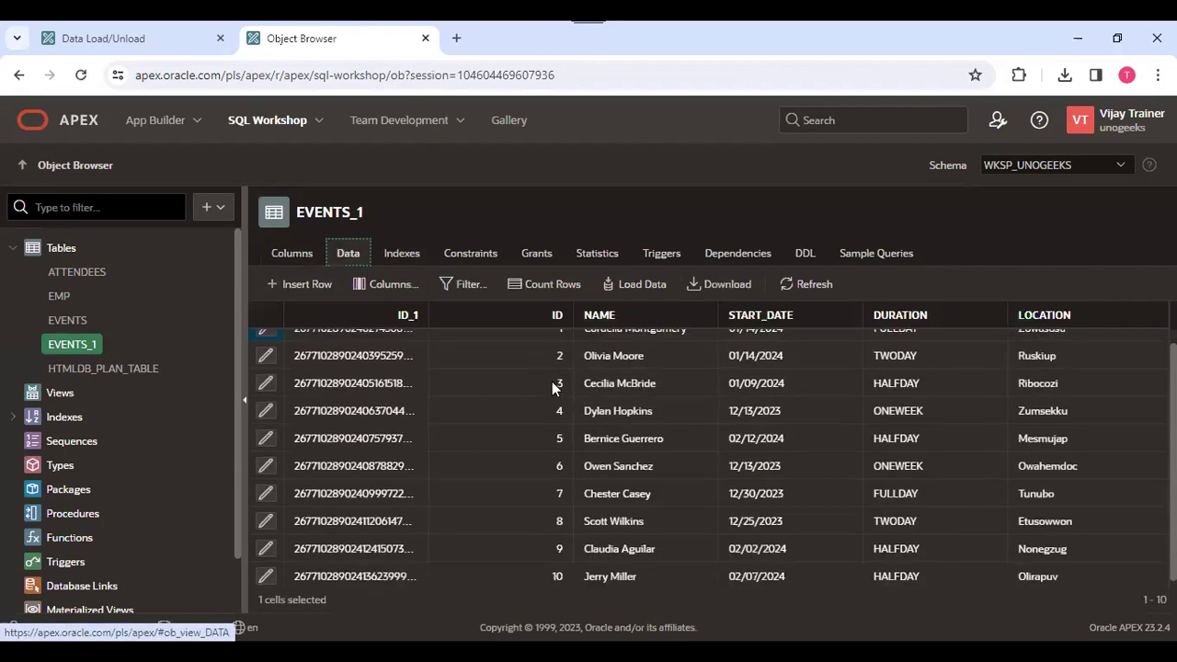
{"action": "scroll", "coordinate": [497, 429], "scroll_direction": "up", "scroll_amount": 2}
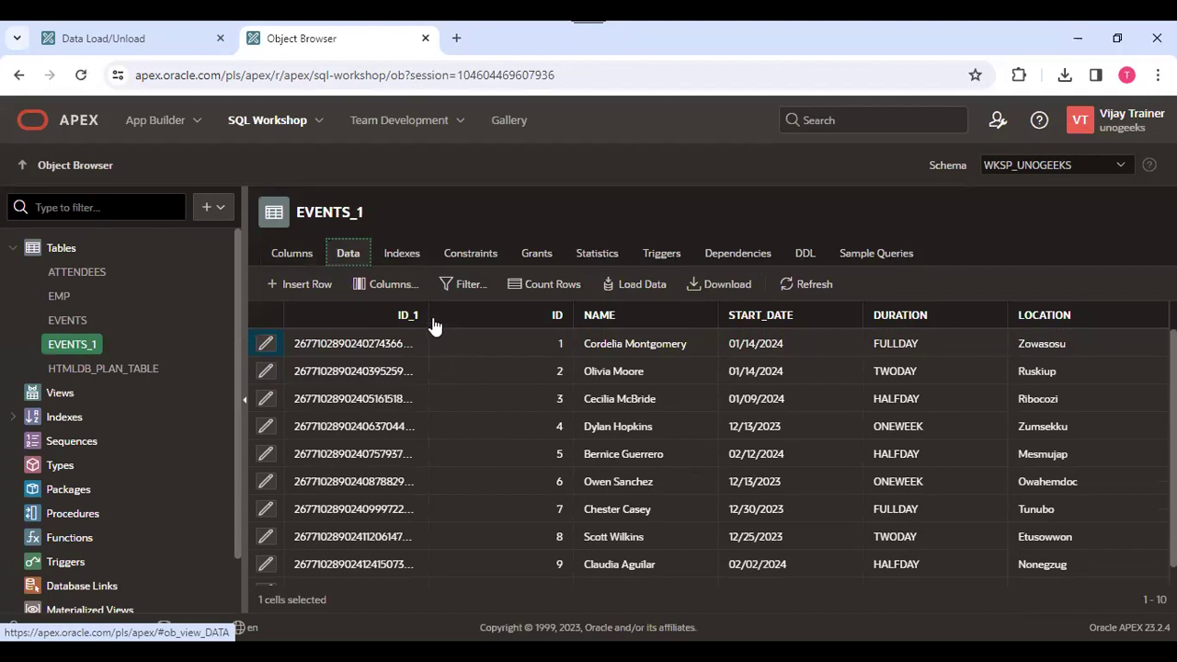
- Widen the ID_1 column in the EVENTS_1 data grid and examine the key values across all rows
{"action": "left_click_drag", "start_coordinate": [424, 314], "coordinate": [464, 315]}
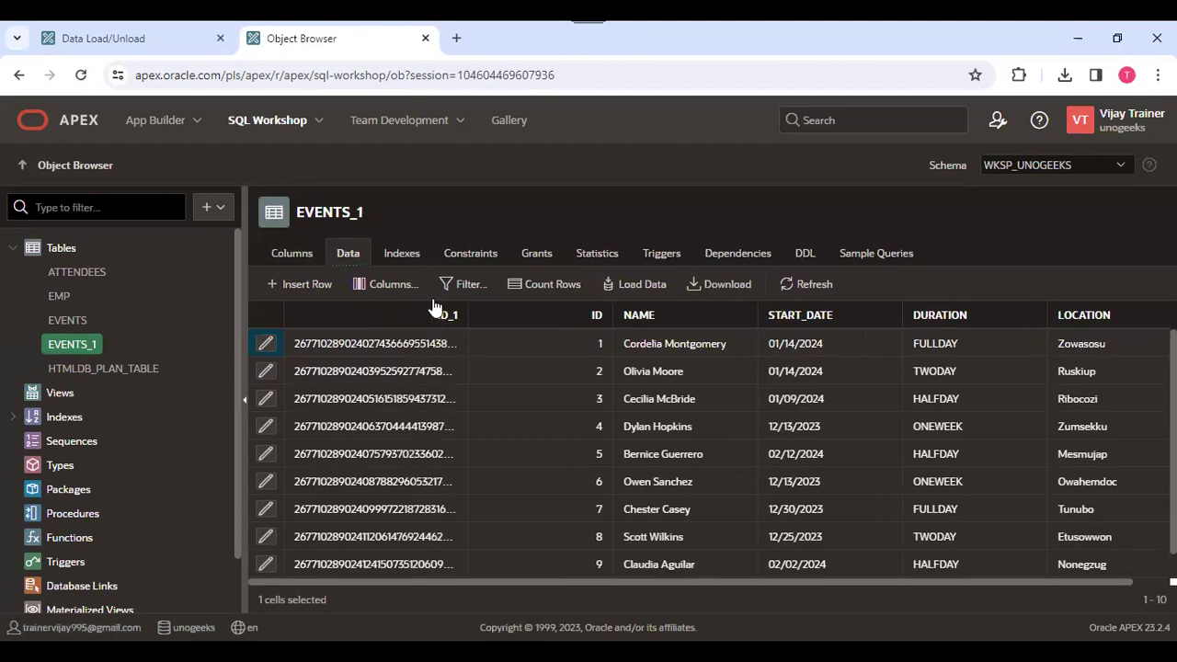
{"action": "scroll", "coordinate": [399, 346], "scroll_direction": "down", "scroll_amount": 1}
{"action": "scroll", "coordinate": [416, 368], "scroll_direction": "up", "scroll_amount": 1}
{"action": "scroll", "coordinate": [394, 400], "scroll_direction": "down", "scroll_amount": 1}
{"action": "scroll", "coordinate": [393, 407], "scroll_direction": "up", "scroll_amount": 1}
{"action": "scroll", "coordinate": [355, 357], "scroll_direction": "down", "scroll_amount": 1}
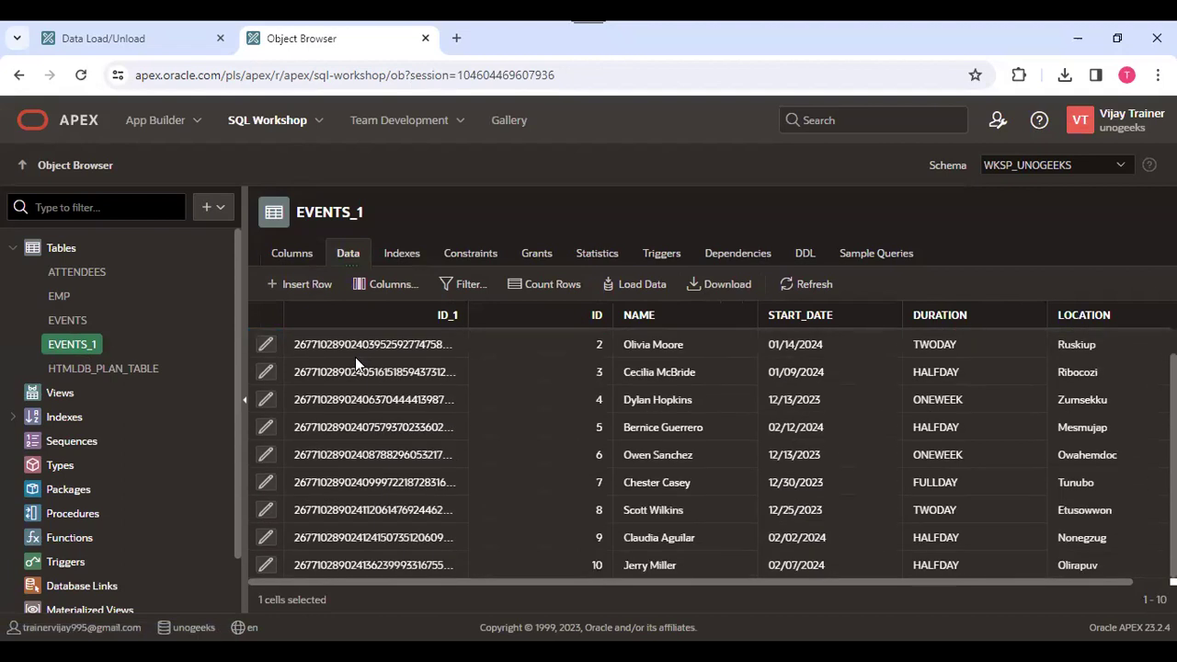
{"action": "scroll", "coordinate": [355, 357], "scroll_direction": "up", "scroll_amount": 1}
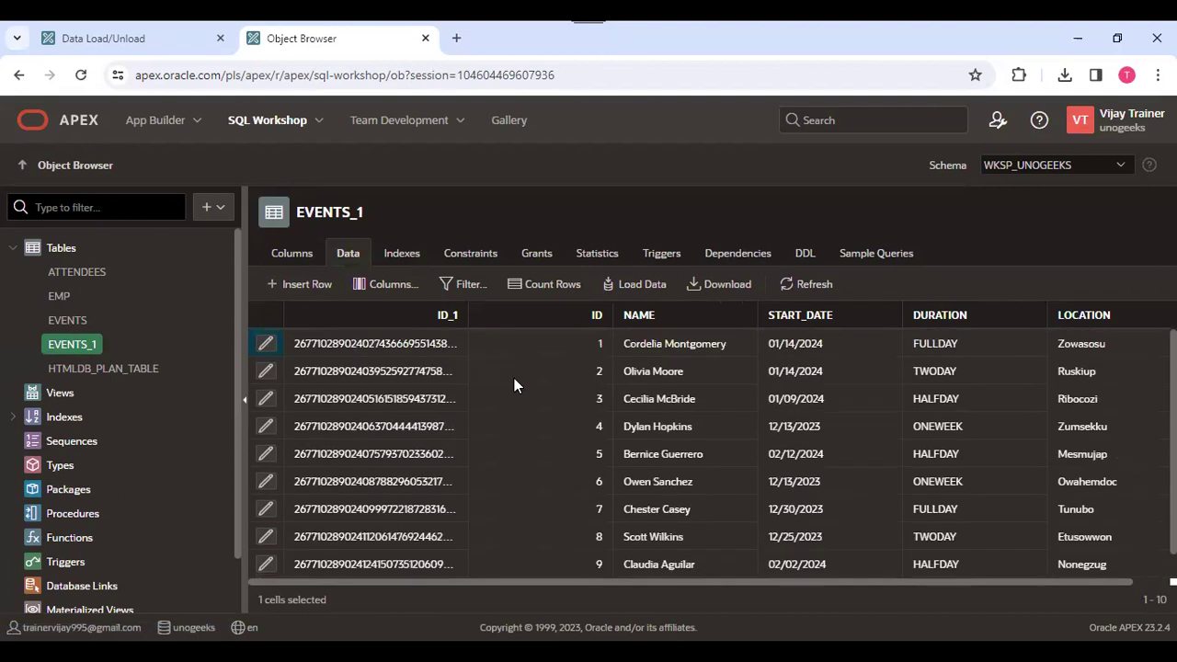
- Return to Data Workshop and start a data unload in text format
{"action": "left_click", "coordinate": [319, 120]}
{"action": "mouse_move", "coordinate": [280, 250]}
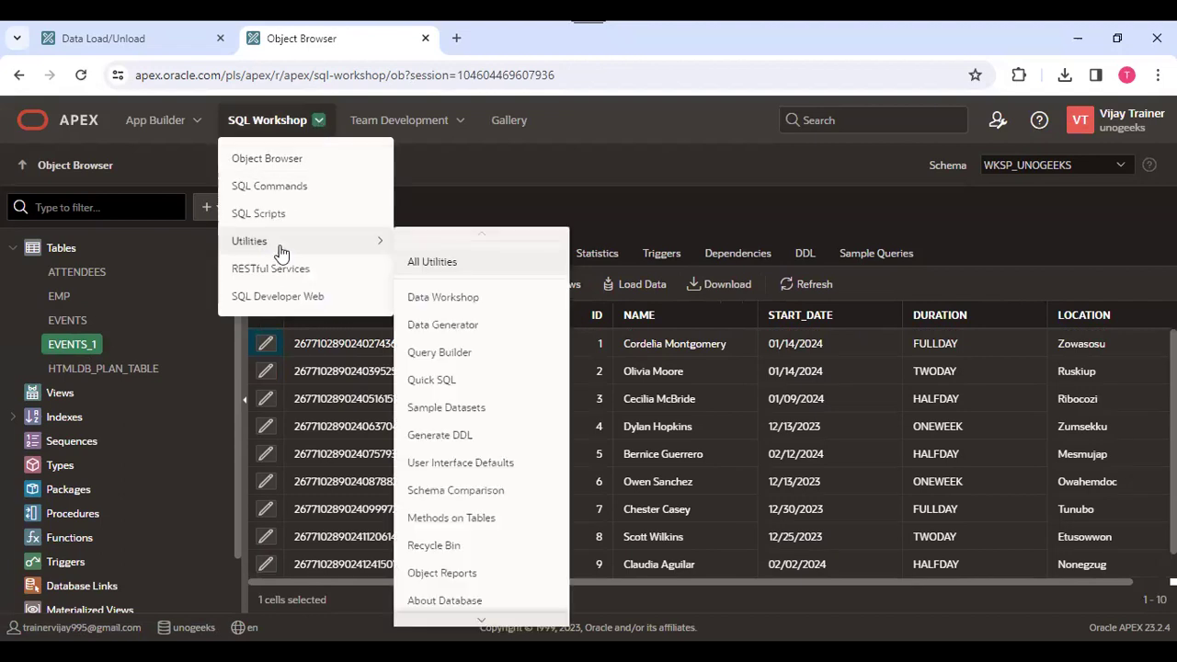
{"action": "left_click", "coordinate": [443, 297]}
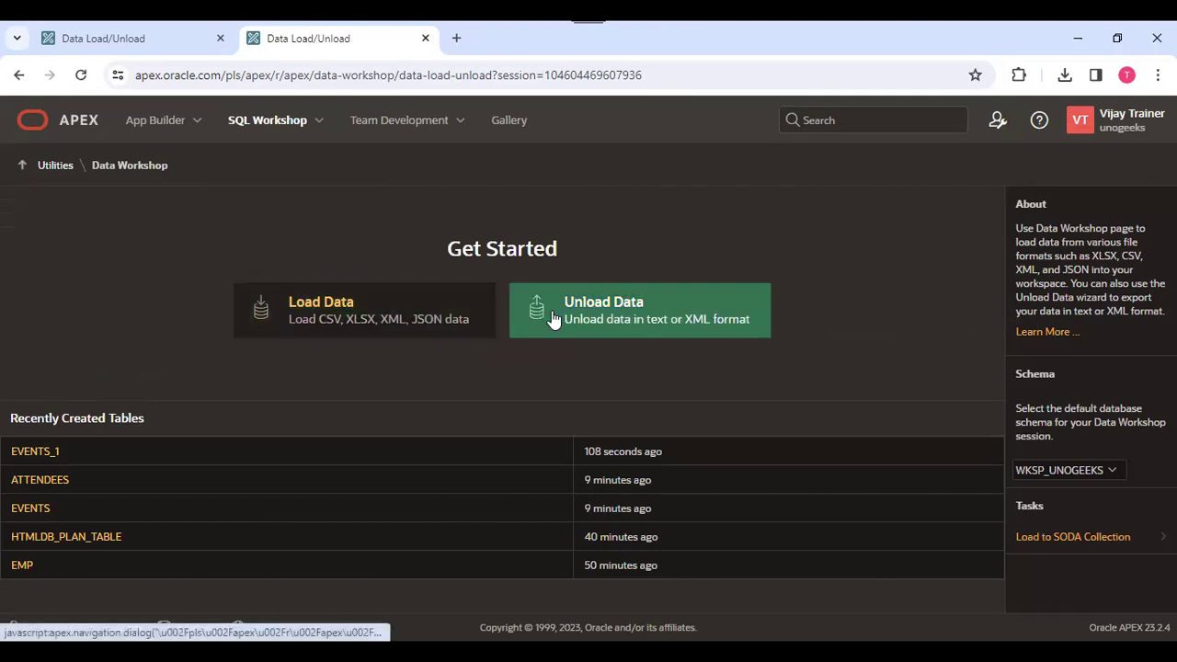
{"action": "left_click", "coordinate": [641, 313]}
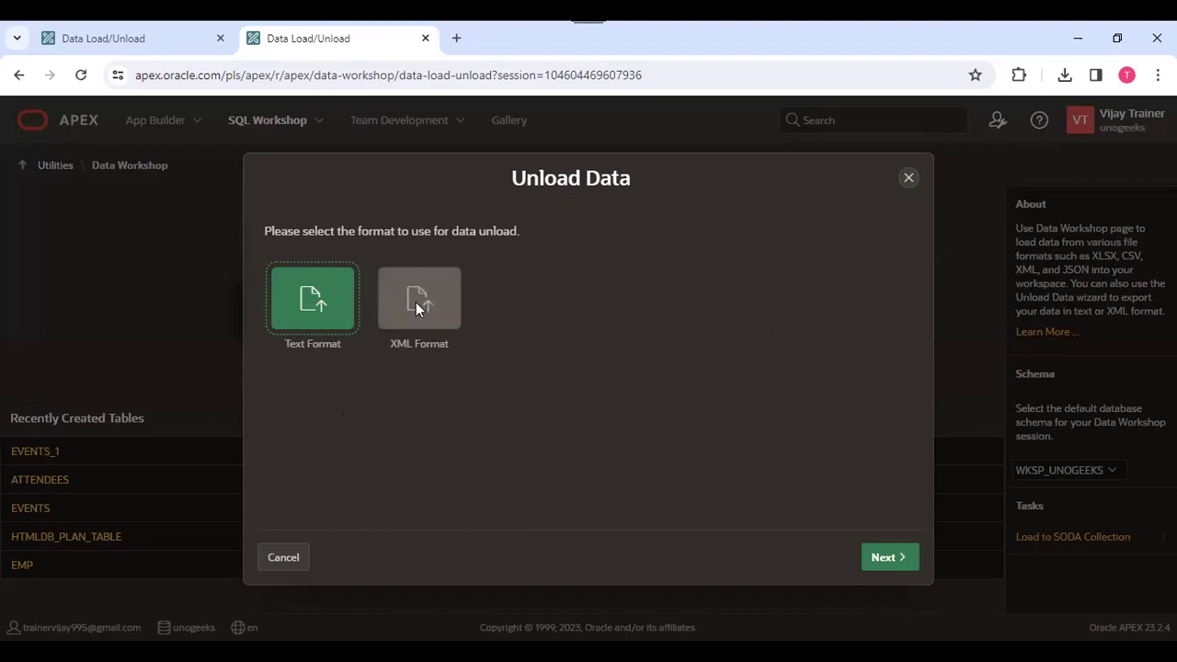
{"action": "left_click", "coordinate": [878, 560]}
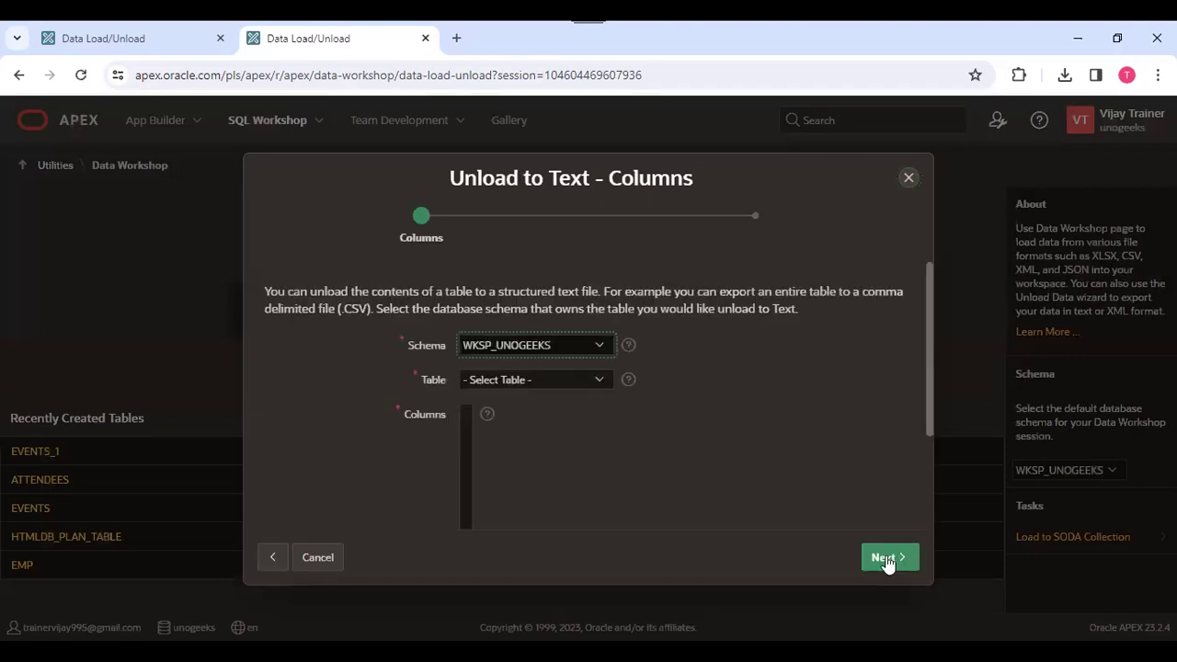
- Check the available schema WKSP_UNOGEEKS and choose EVENTS_1 as the table to unload
{"action": "scroll", "coordinate": [719, 419], "scroll_direction": "down", "scroll_amount": 2}
{"action": "scroll", "coordinate": [720, 419], "scroll_direction": "up", "scroll_amount": 2}
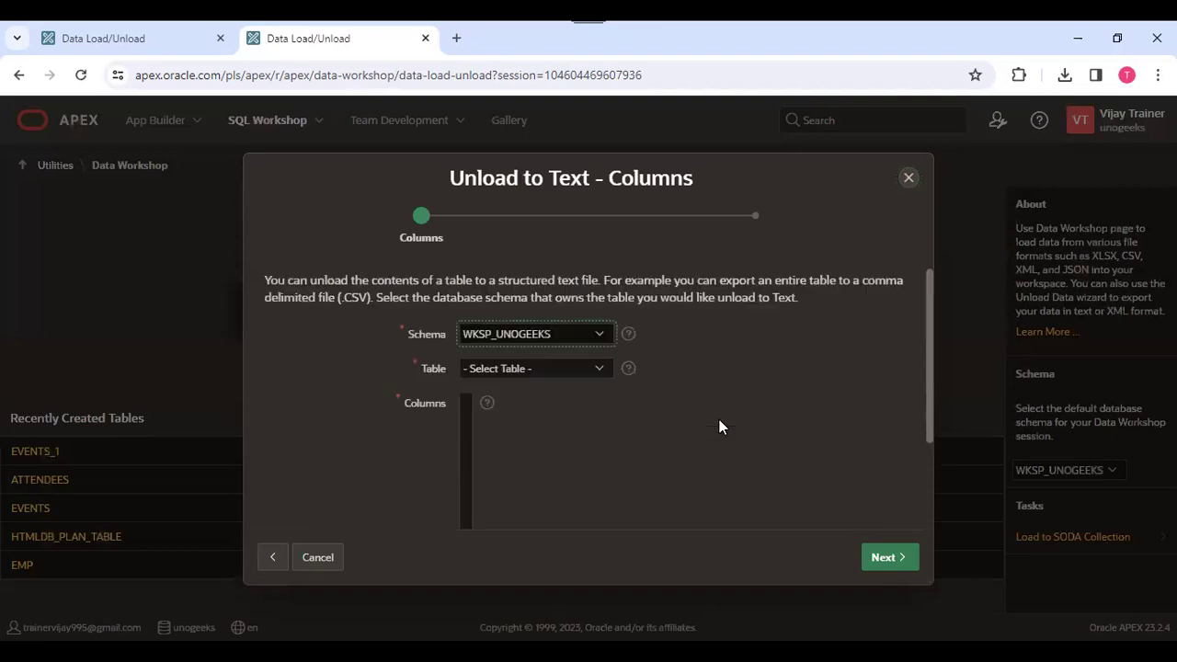
{"action": "left_click", "coordinate": [494, 345]}
{"action": "left_click", "coordinate": [1077, 127]}
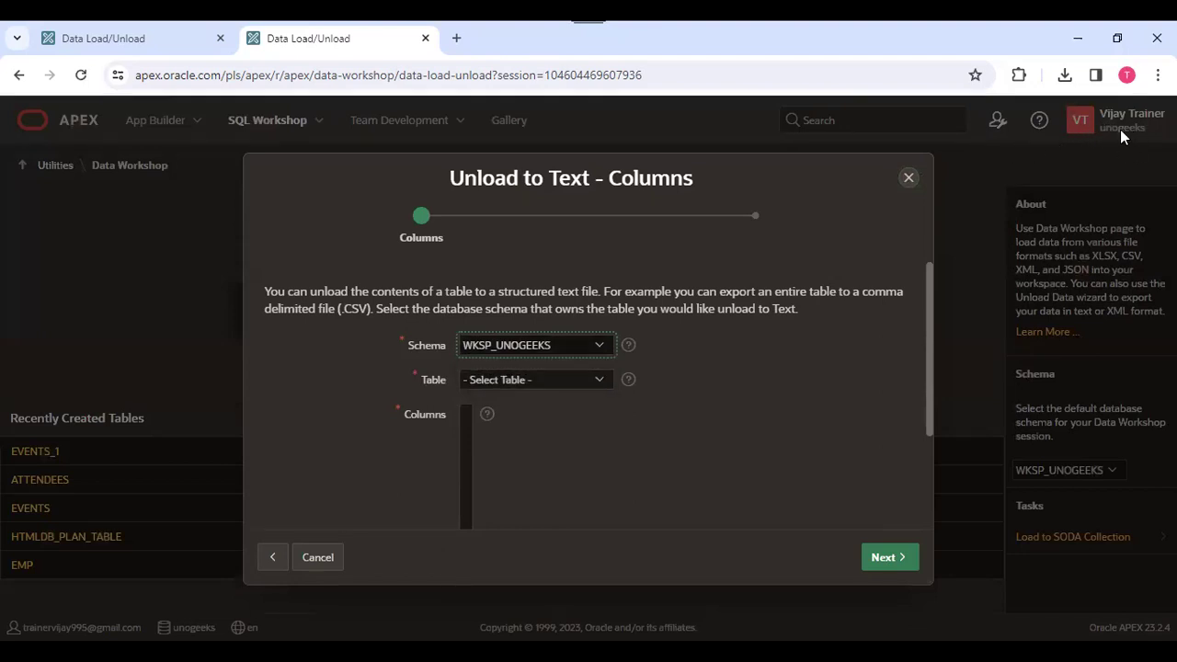
{"action": "left_click", "coordinate": [537, 348]}
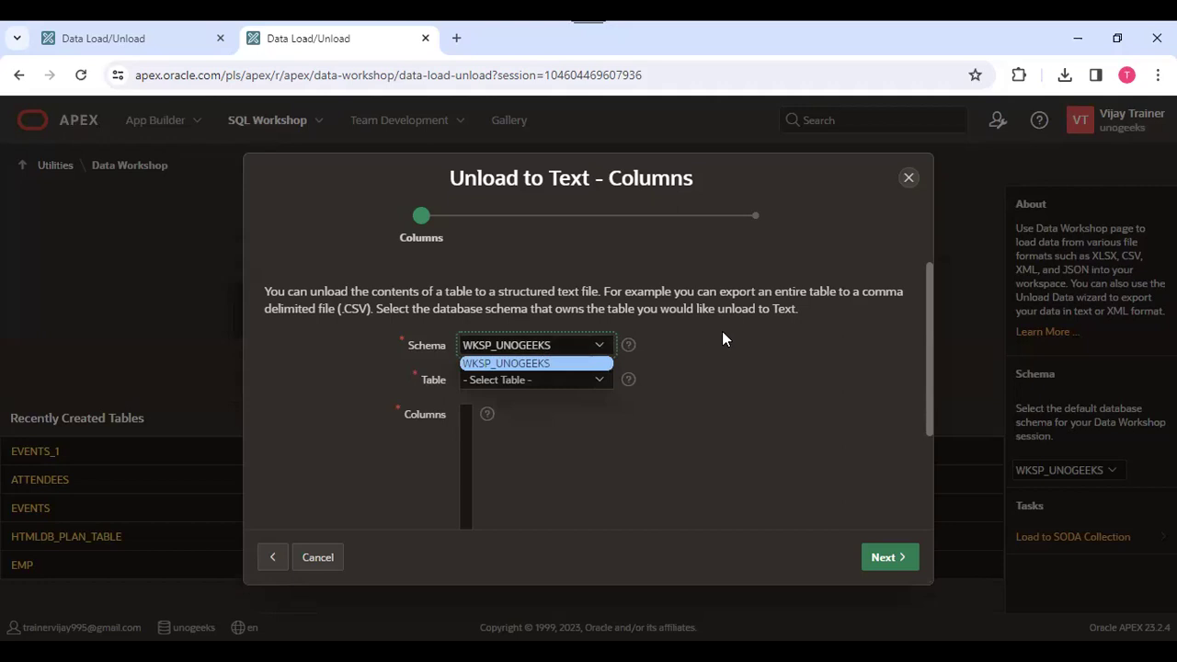
{"action": "left_click", "coordinate": [722, 333]}
{"action": "left_click", "coordinate": [512, 379]}
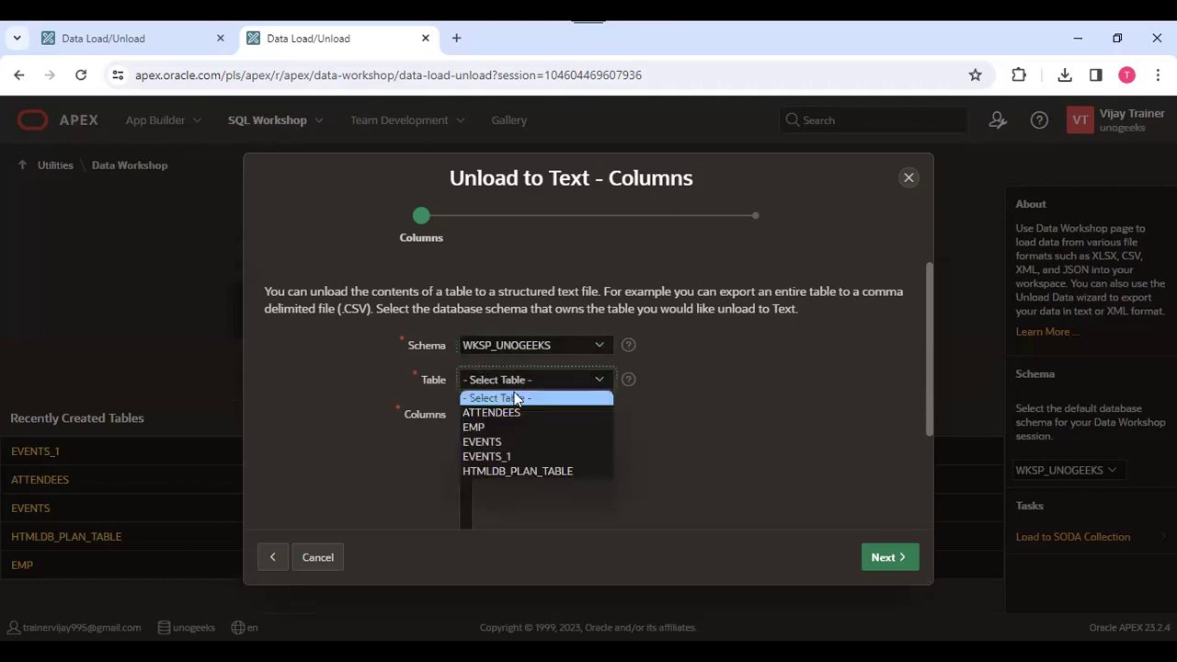
{"action": "left_click", "coordinate": [512, 457]}
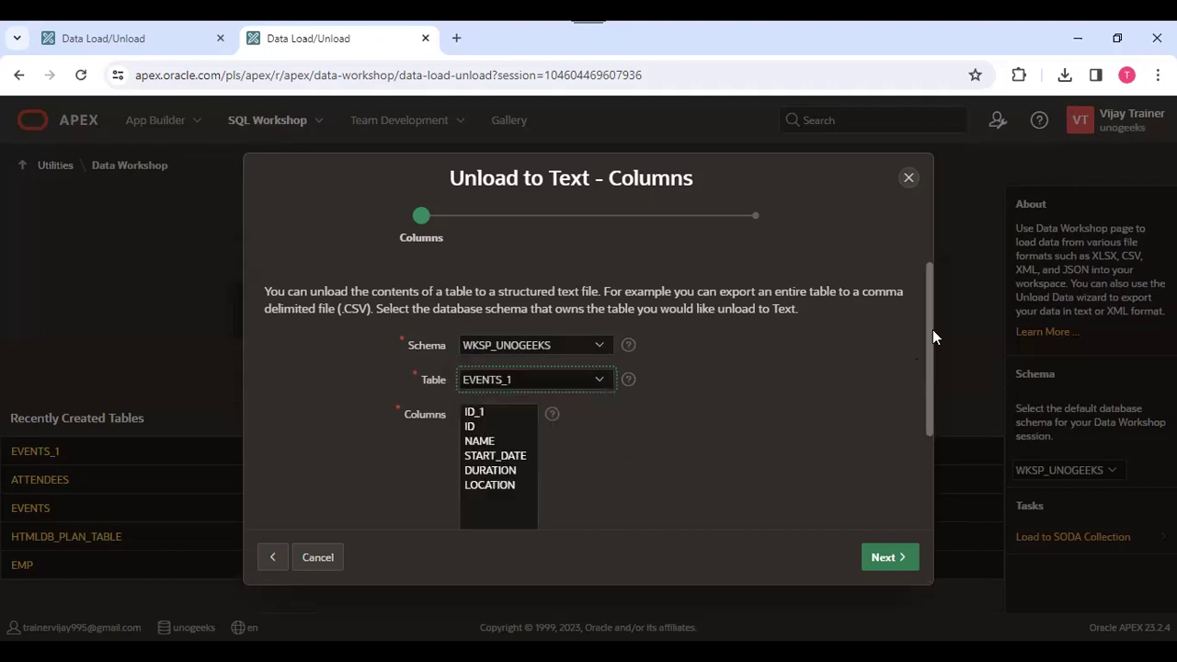
- Read the help on columns and select all EVENTS_1 columns from ID_1 to LOCATION for the unload
{"action": "left_click_drag", "start_coordinate": [927, 338], "coordinate": [937, 416]}
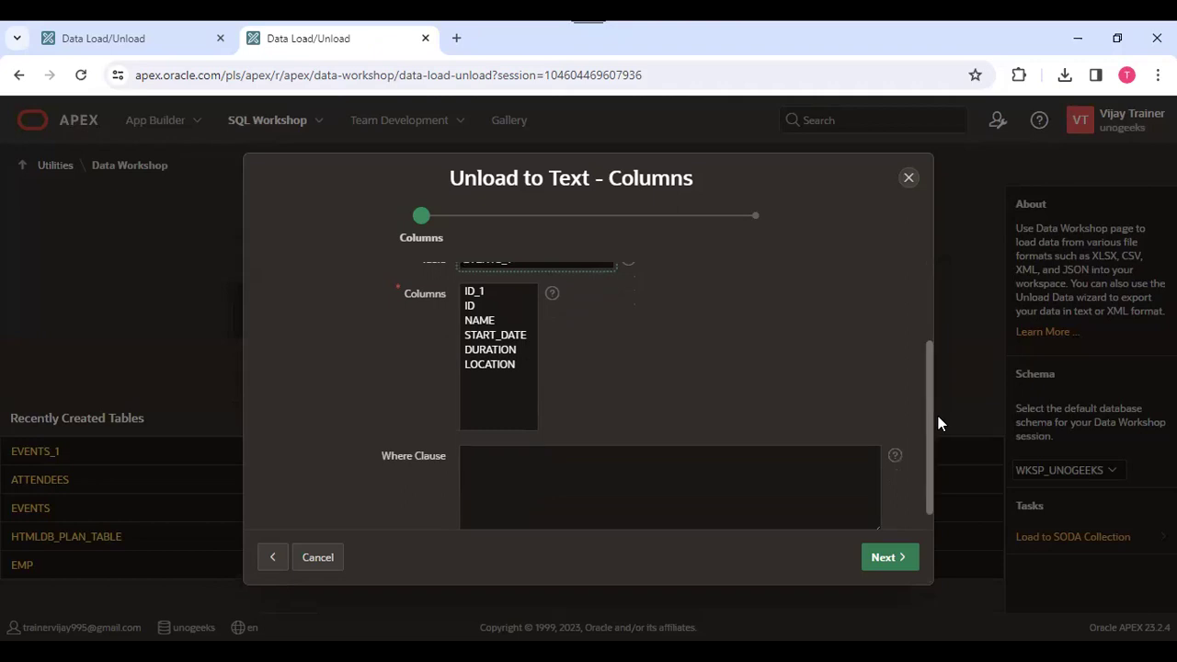
{"action": "left_click", "coordinate": [473, 307]}
{"action": "left_click", "coordinate": [702, 405]}
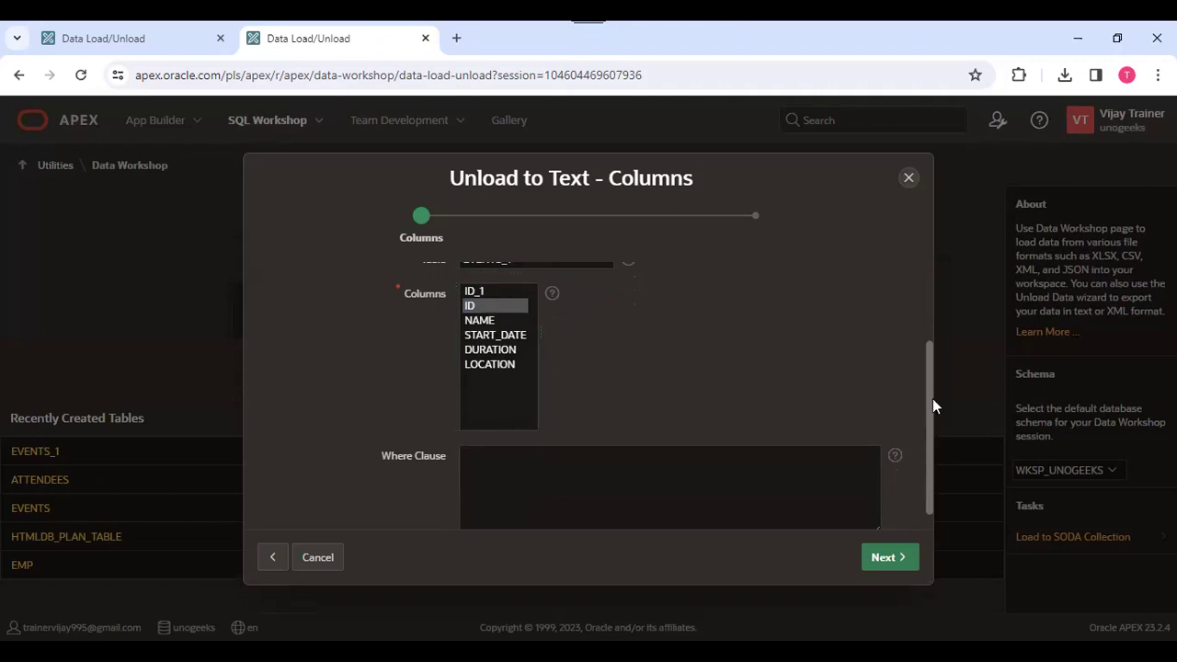
{"action": "left_click", "coordinate": [551, 293]}
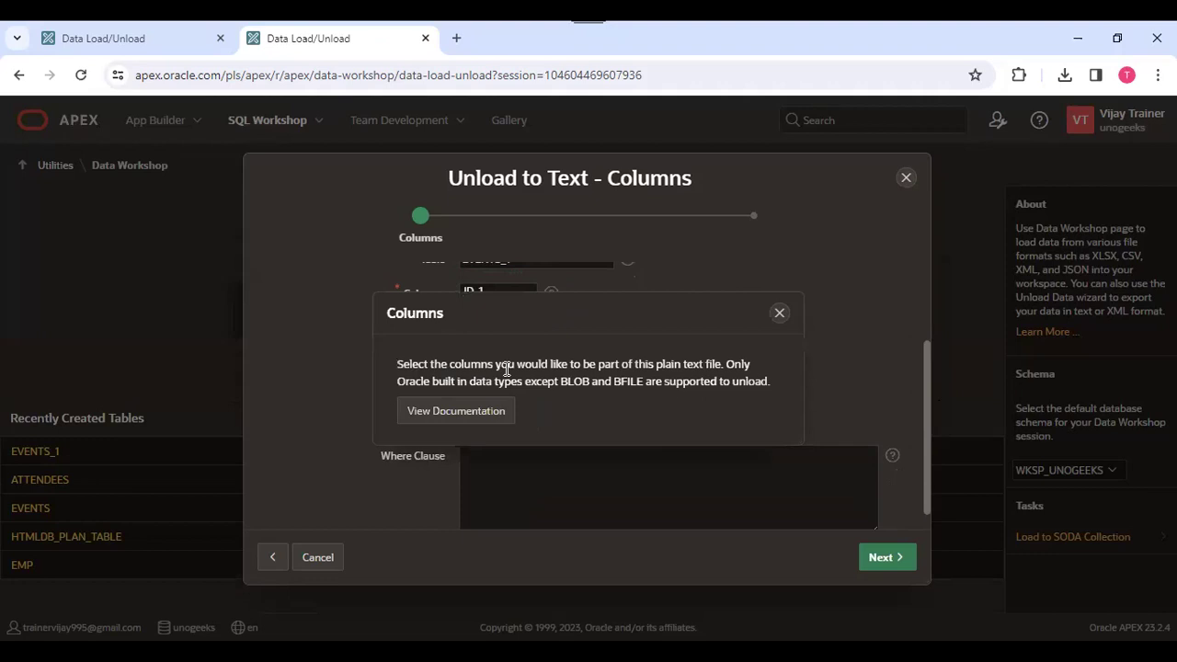
{"action": "left_click", "coordinate": [779, 314]}
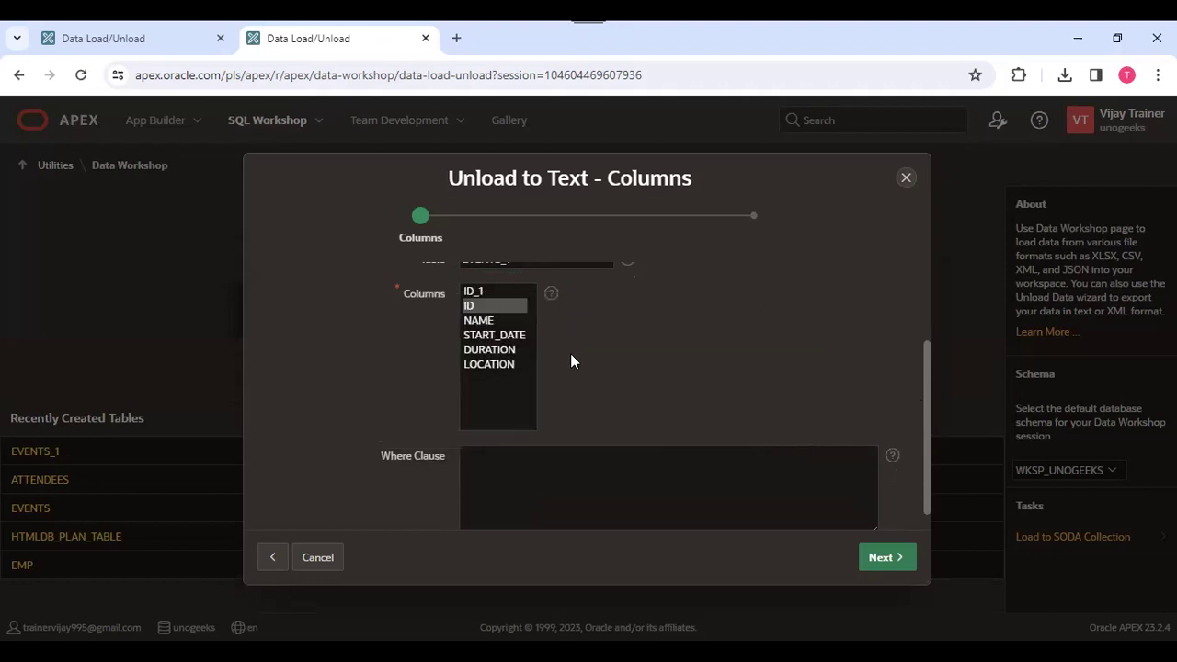
{"action": "left_click", "coordinate": [480, 287]}
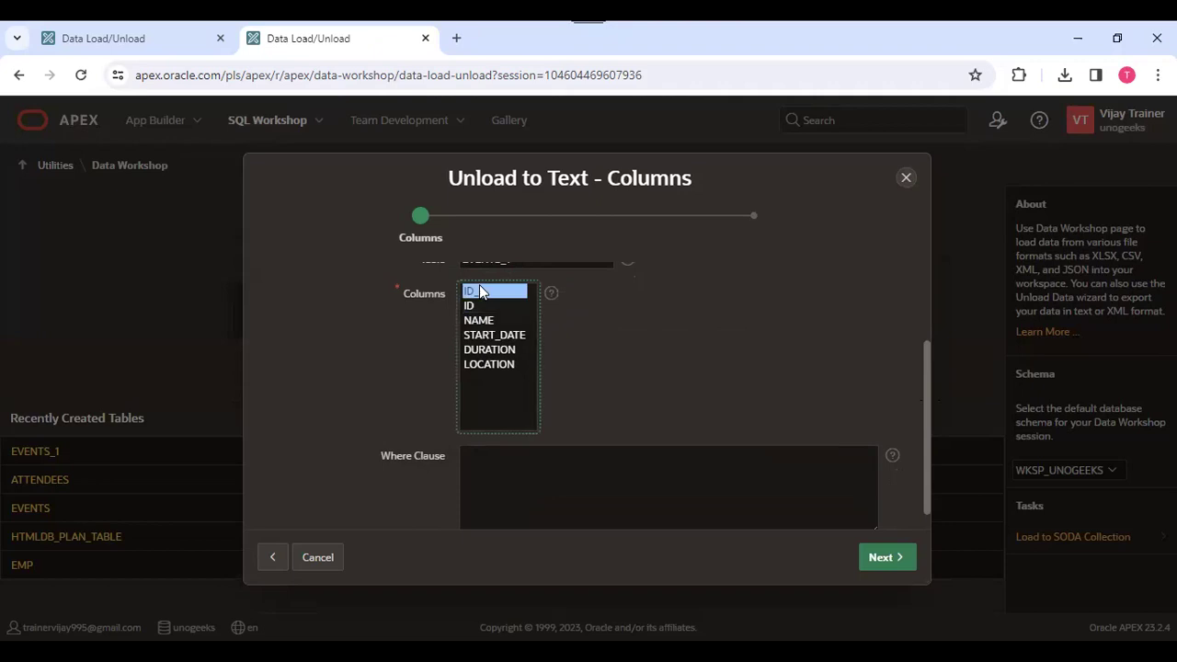
{"action": "left_click", "coordinate": [487, 366], "text": "shift"}
{"action": "left_click", "coordinate": [667, 346]}
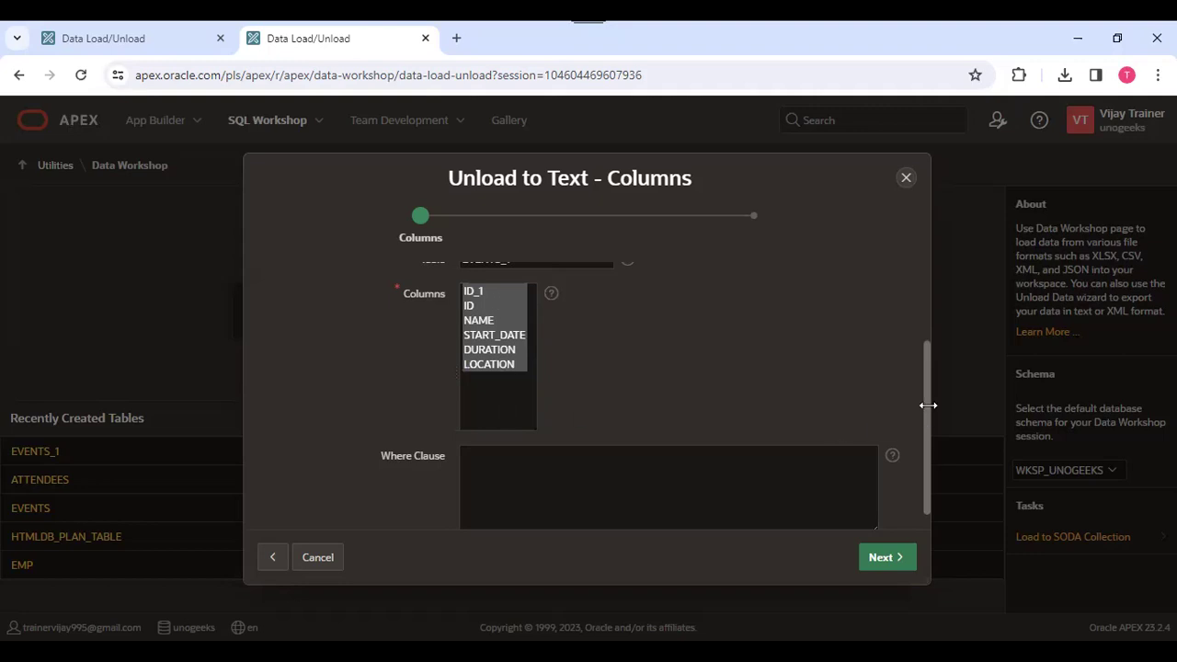
{"action": "mouse_move", "coordinate": [927, 415]}
{"action": "left_mouse_down"}
{"action": "mouse_move", "coordinate": [915, 363]}
{"action": "mouse_move", "coordinate": [936, 434]}
{"action": "left_mouse_up"}
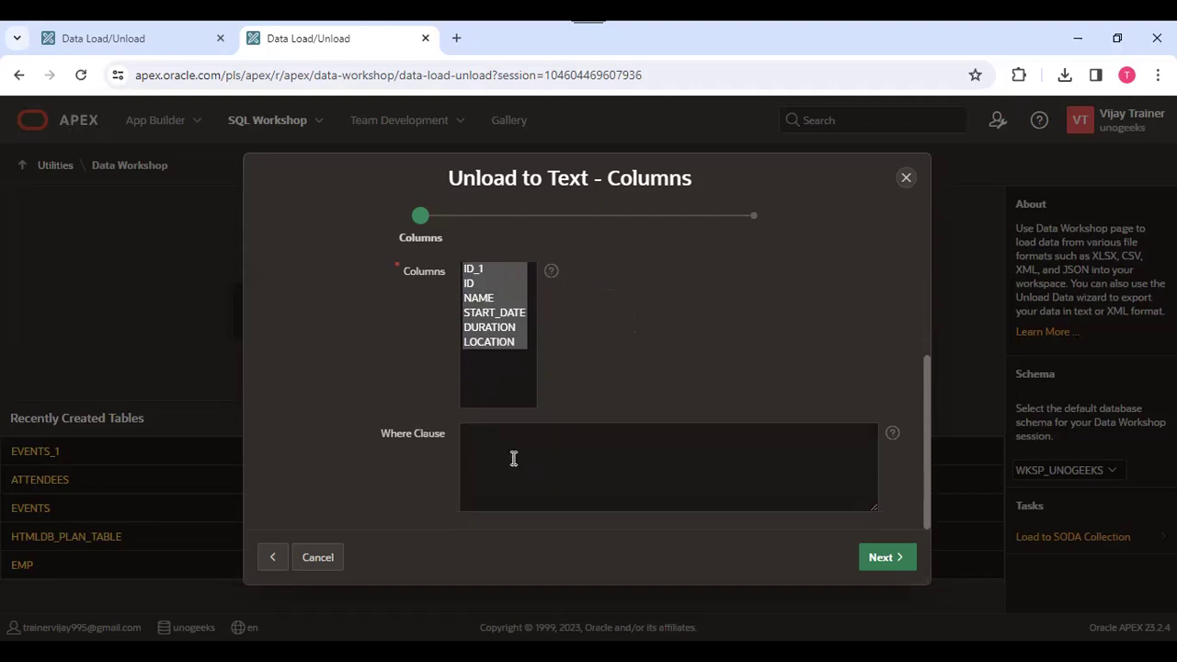
- Unload EVENTS_1 with a comma separator, column names included, DOS format and Unicode UTF-8, and open the downloaded events_1.txt
{"action": "left_click", "coordinate": [885, 558]}
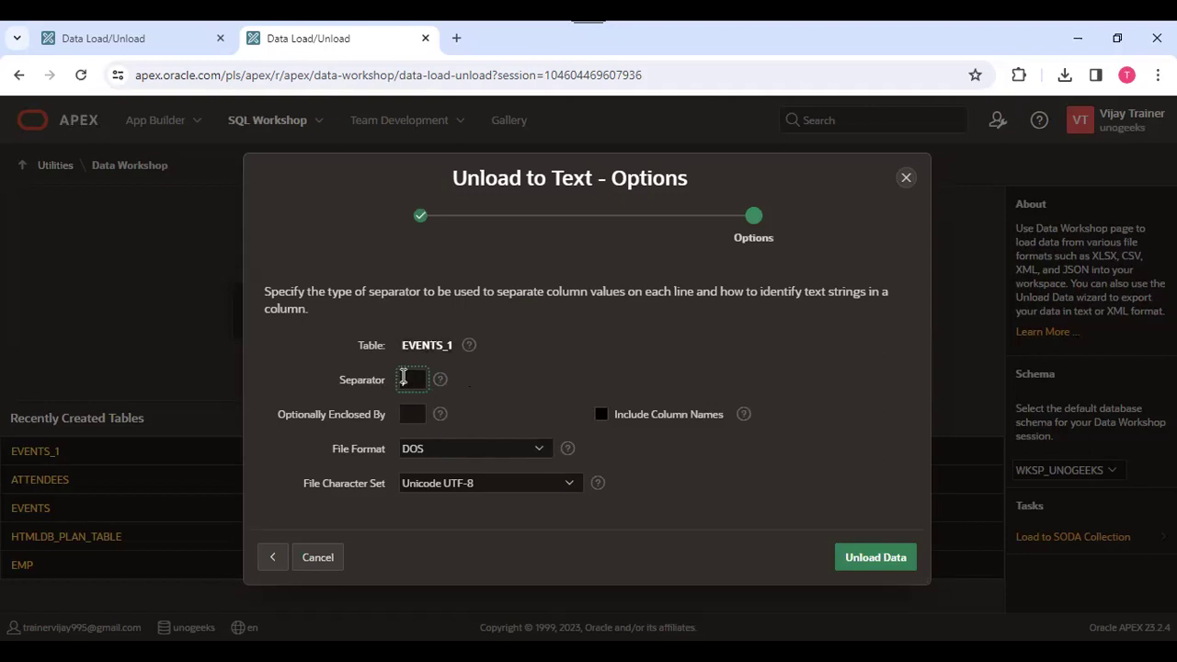
{"action": "left_click", "coordinate": [436, 451]}
{"action": "left_click", "coordinate": [742, 415]}
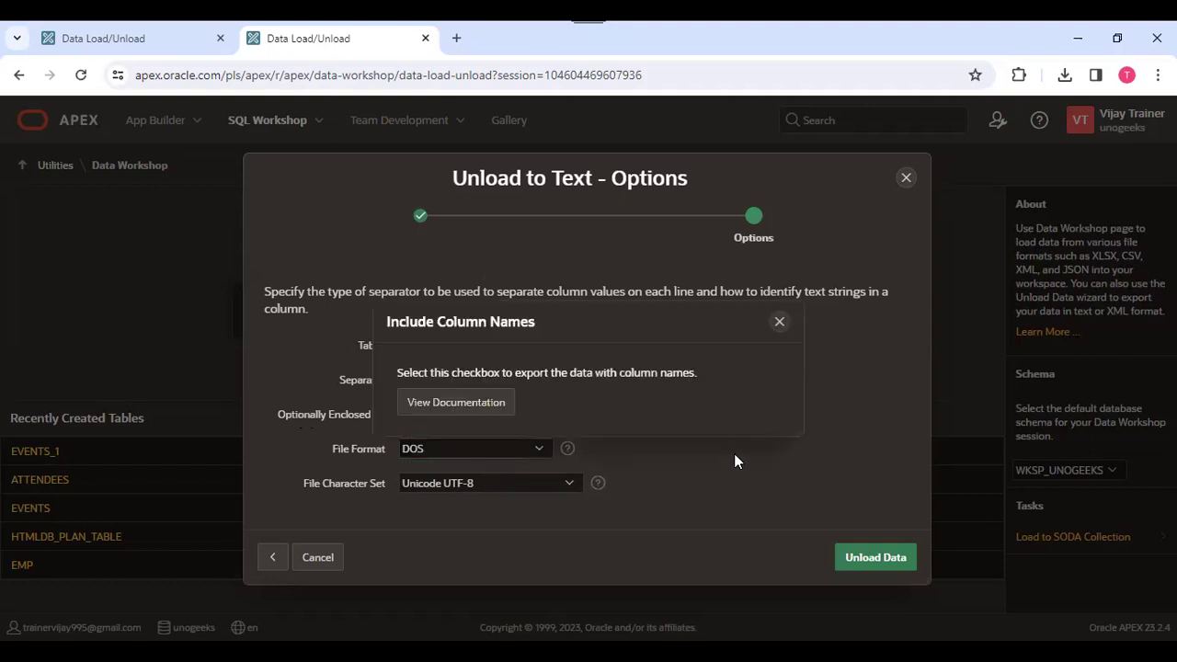
{"action": "left_click", "coordinate": [779, 324]}
{"action": "left_click", "coordinate": [603, 416]}
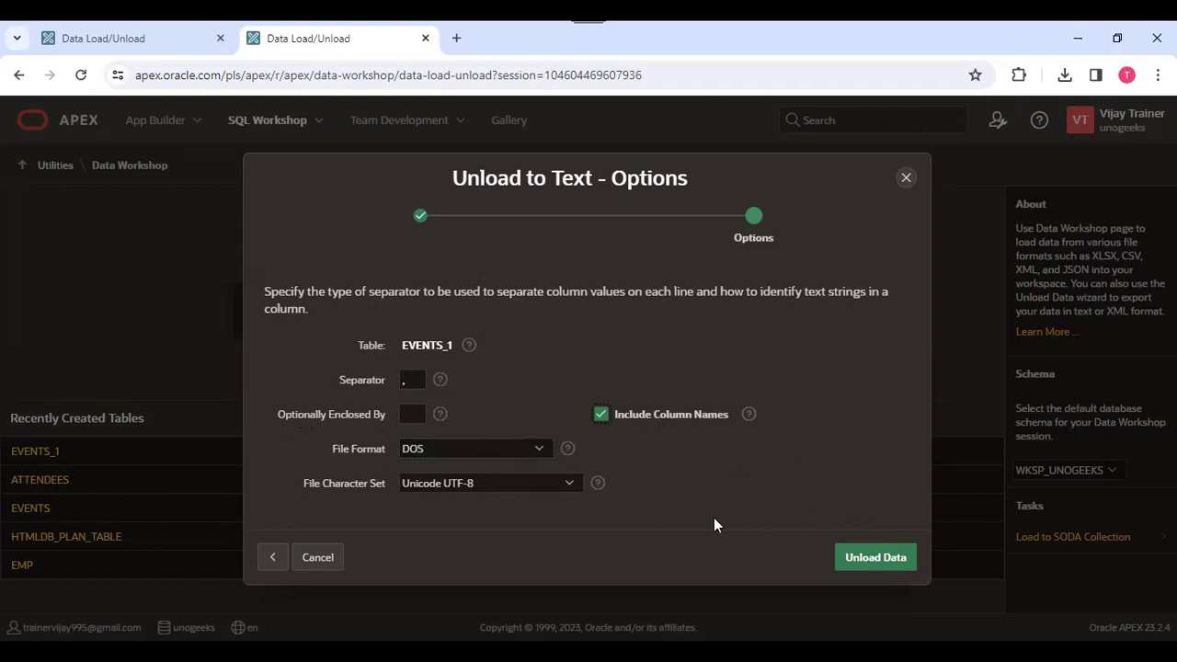
{"action": "left_click", "coordinate": [879, 559]}
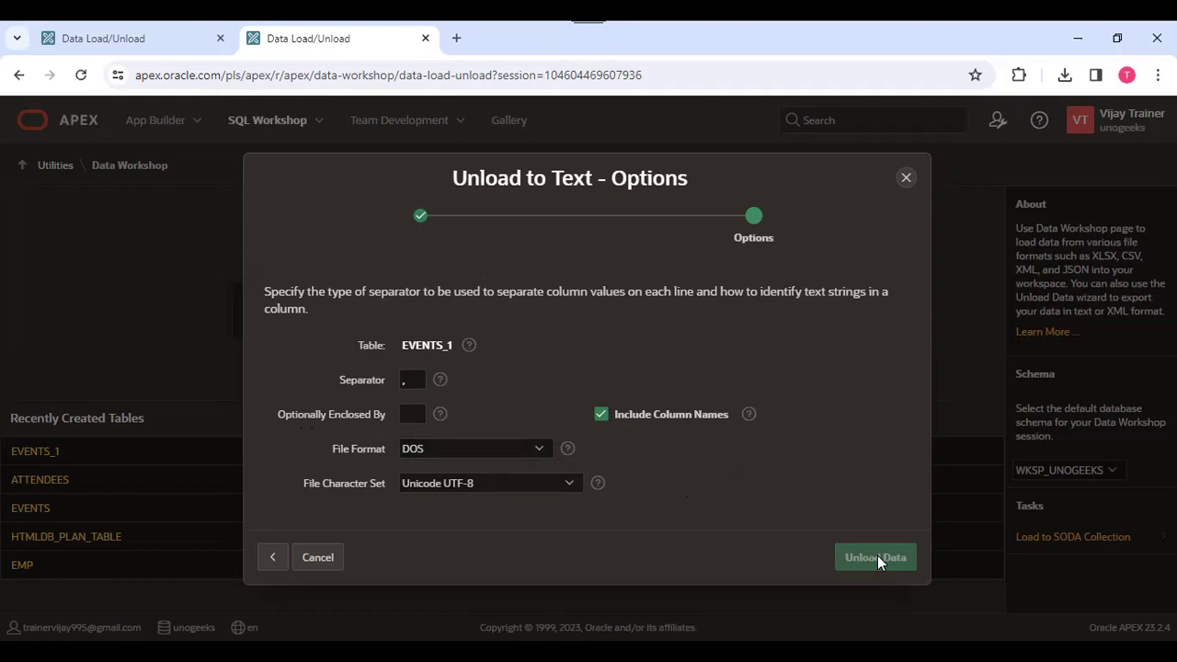
{"action": "mouse_move", "coordinate": [916, 118]}
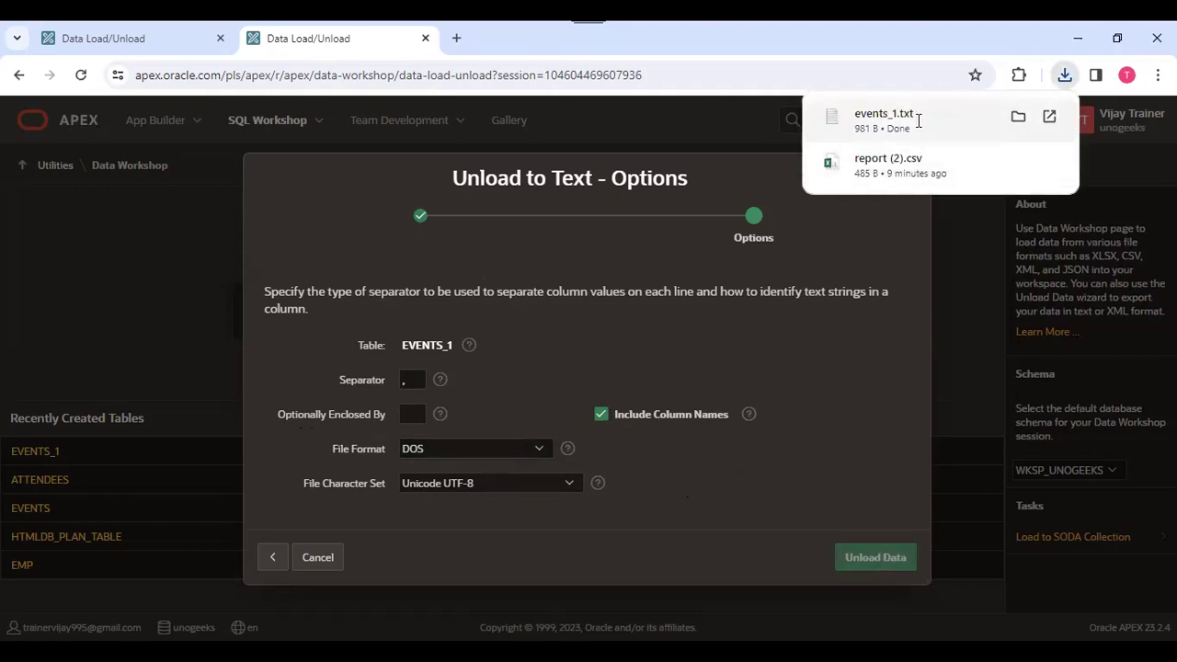
{"action": "left_click", "coordinate": [917, 121]}
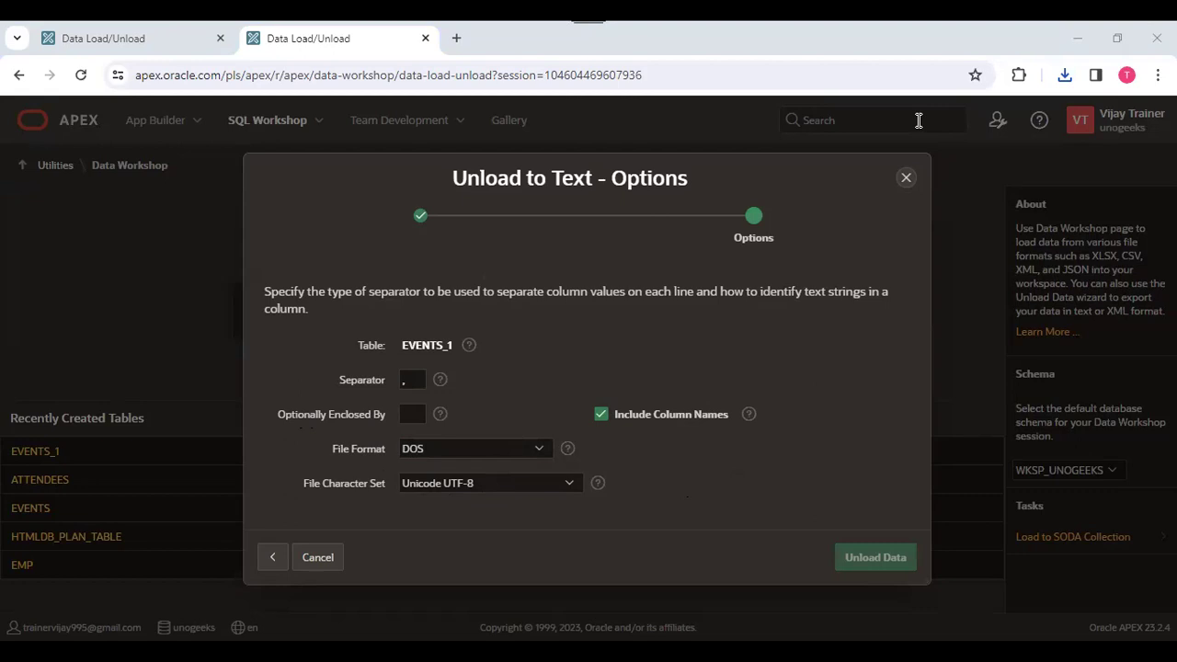
- Close the unload wizard and view the data rows of the EVENTS_1 table in Object Browser
{"action": "left_click", "coordinate": [906, 178]}
{"action": "left_click", "coordinate": [291, 121]}
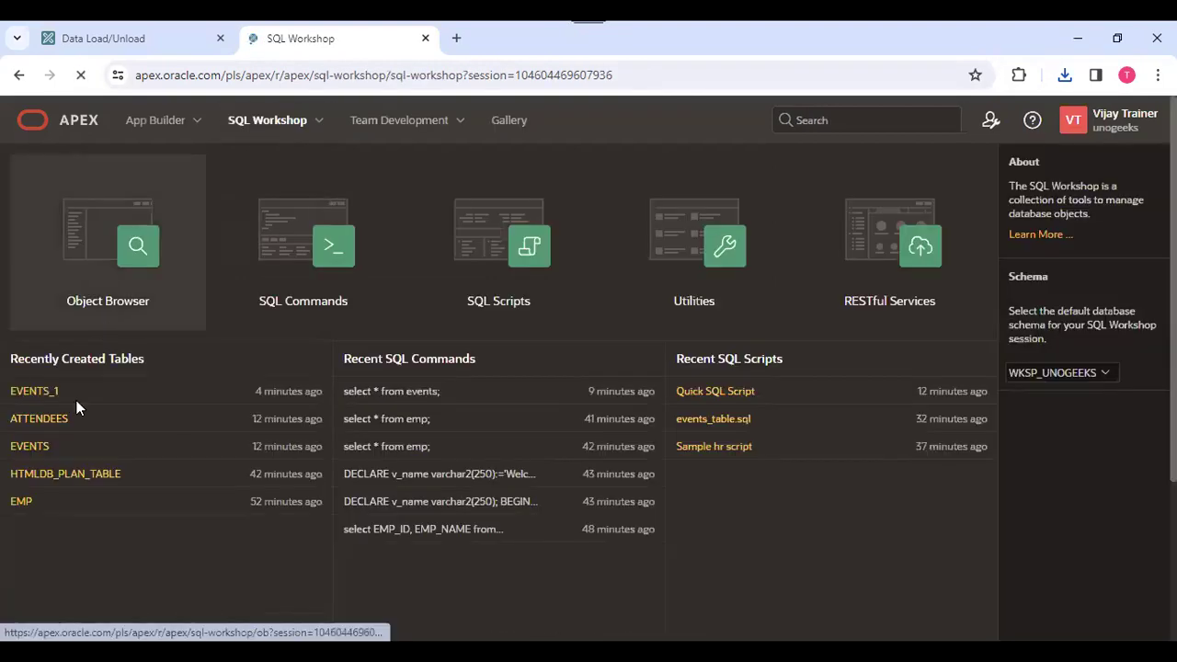
{"action": "left_click", "coordinate": [43, 391]}
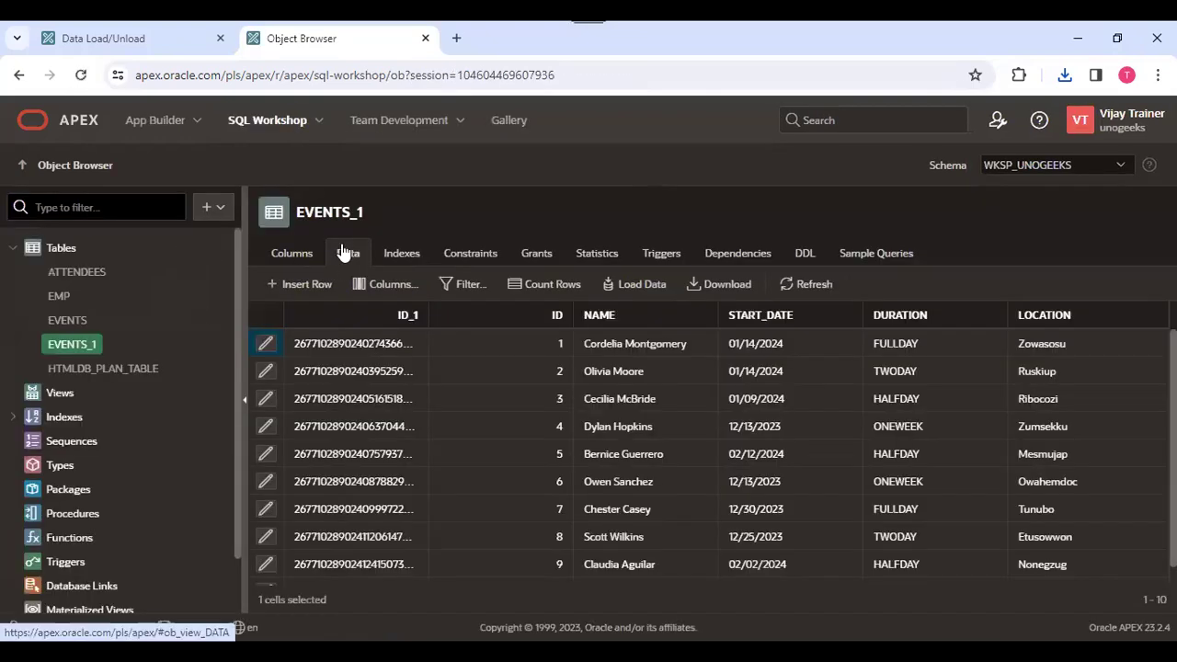
- Return to Data Workshop, check the formats offered for a data unload and close that dialog
{"action": "left_click", "coordinate": [317, 120]}
{"action": "mouse_move", "coordinate": [319, 251]}
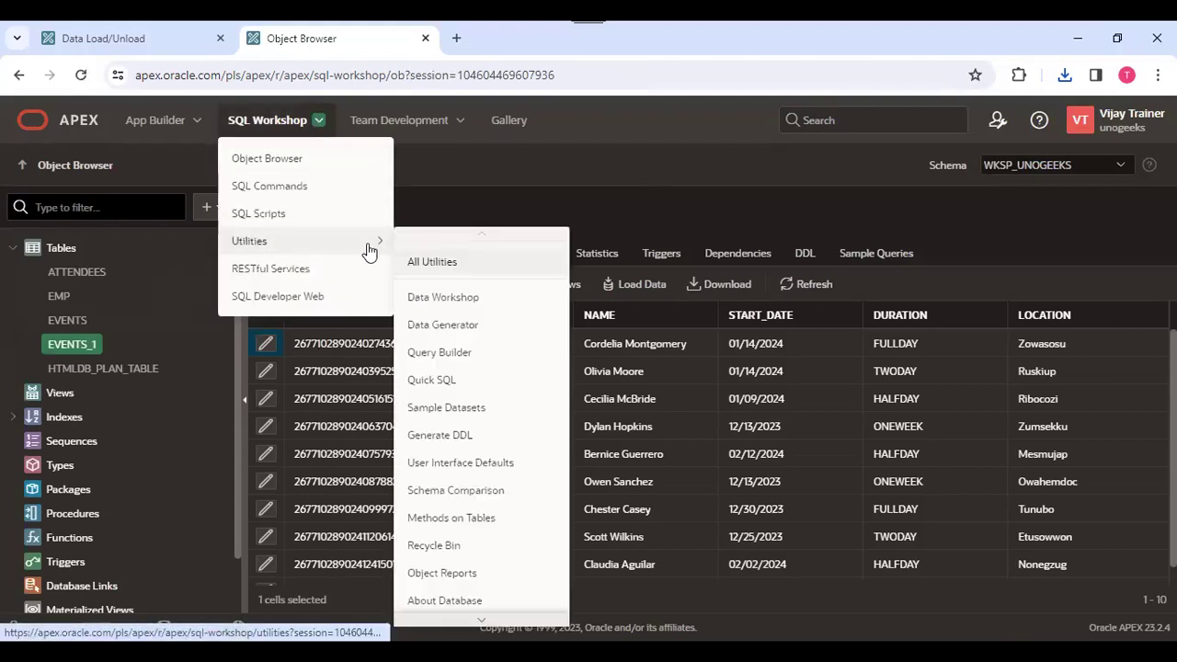
{"action": "left_click", "coordinate": [455, 306]}
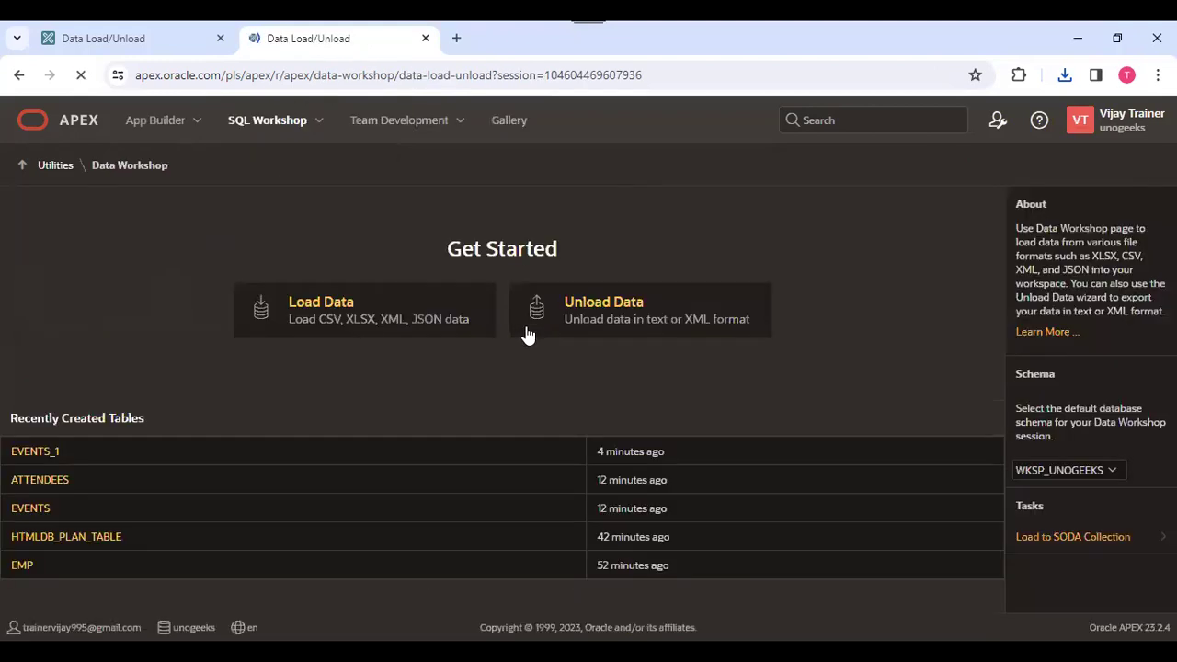
{"action": "left_click", "coordinate": [686, 319]}
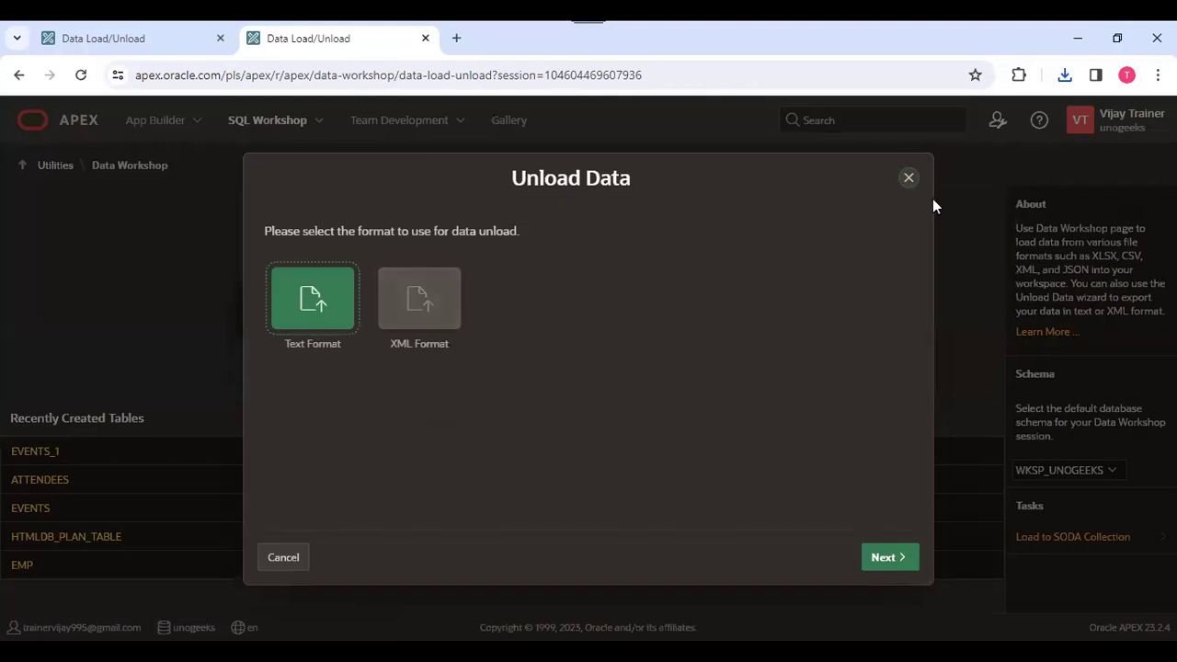
{"action": "left_click", "coordinate": [908, 179]}
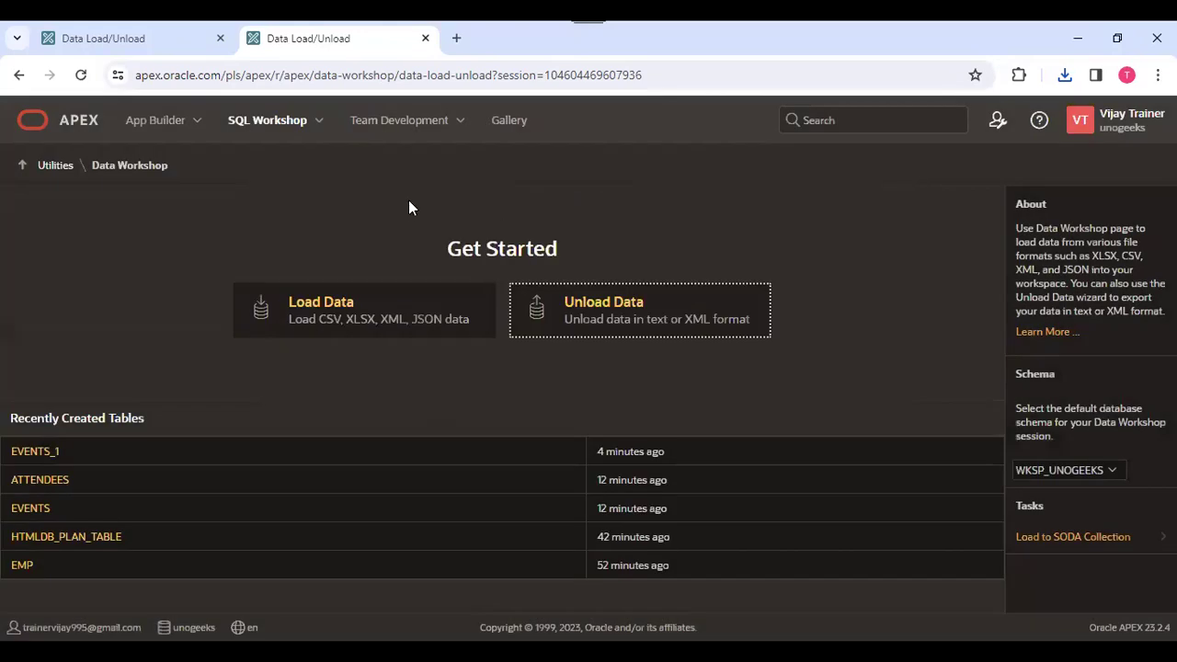
- Open Data Generator and review the options for creating a tables blueprint
{"action": "left_click", "coordinate": [318, 121]}
{"action": "mouse_move", "coordinate": [348, 248]}
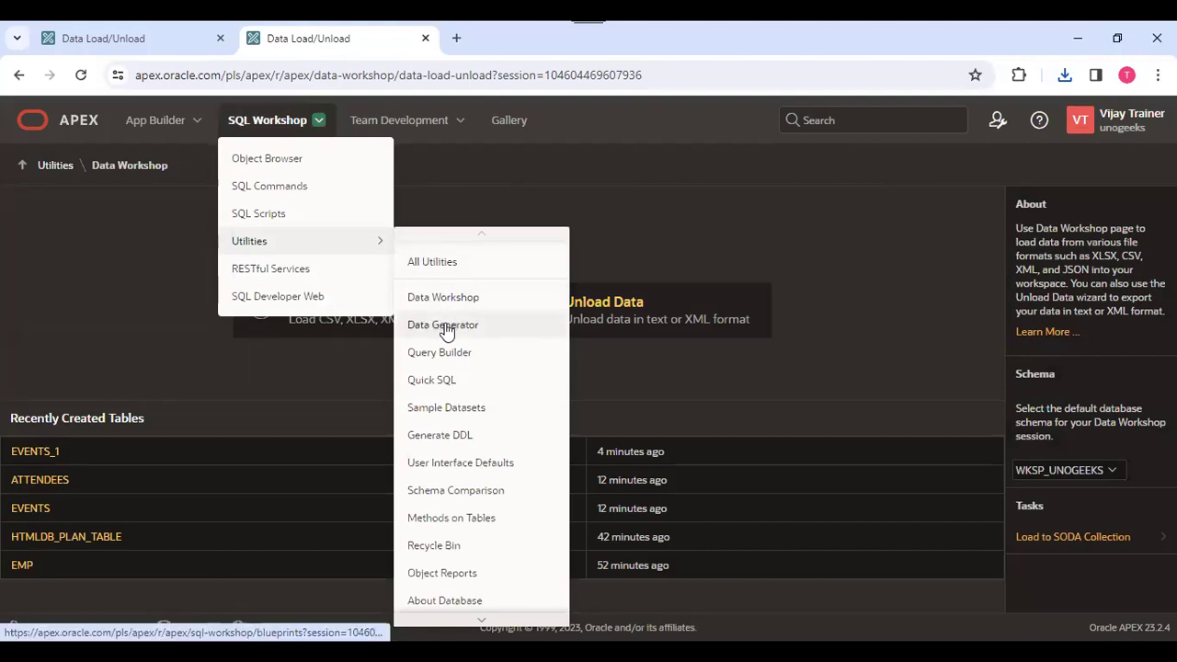
{"action": "left_click", "coordinate": [451, 383]}
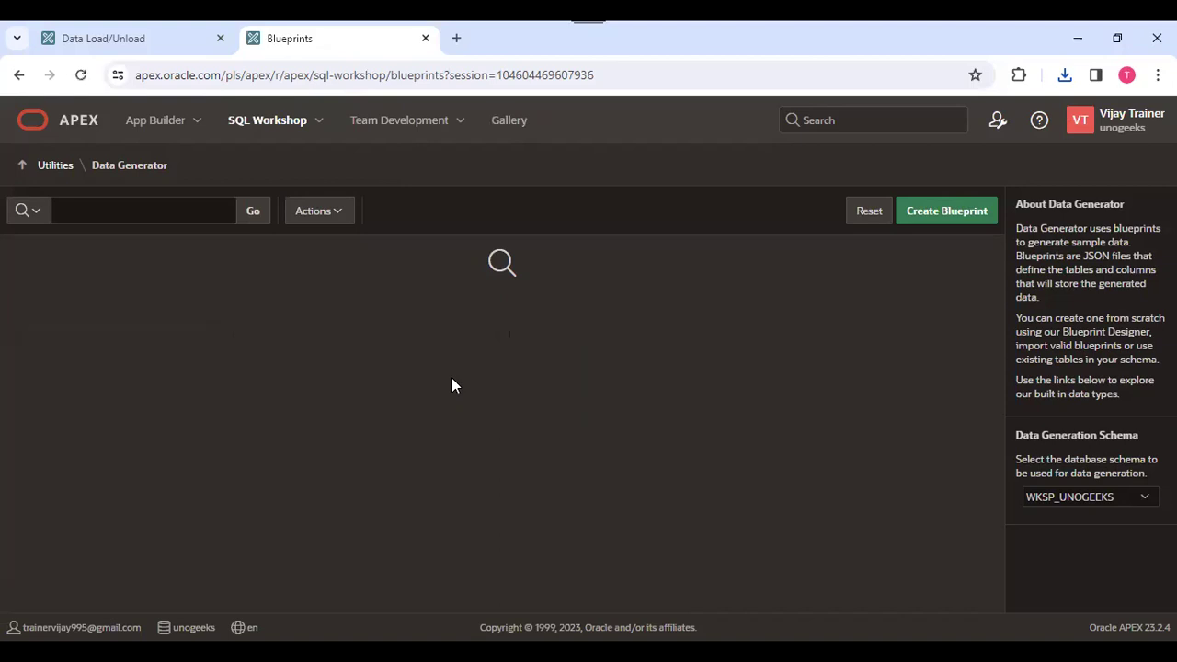
{"action": "left_click", "coordinate": [929, 211]}
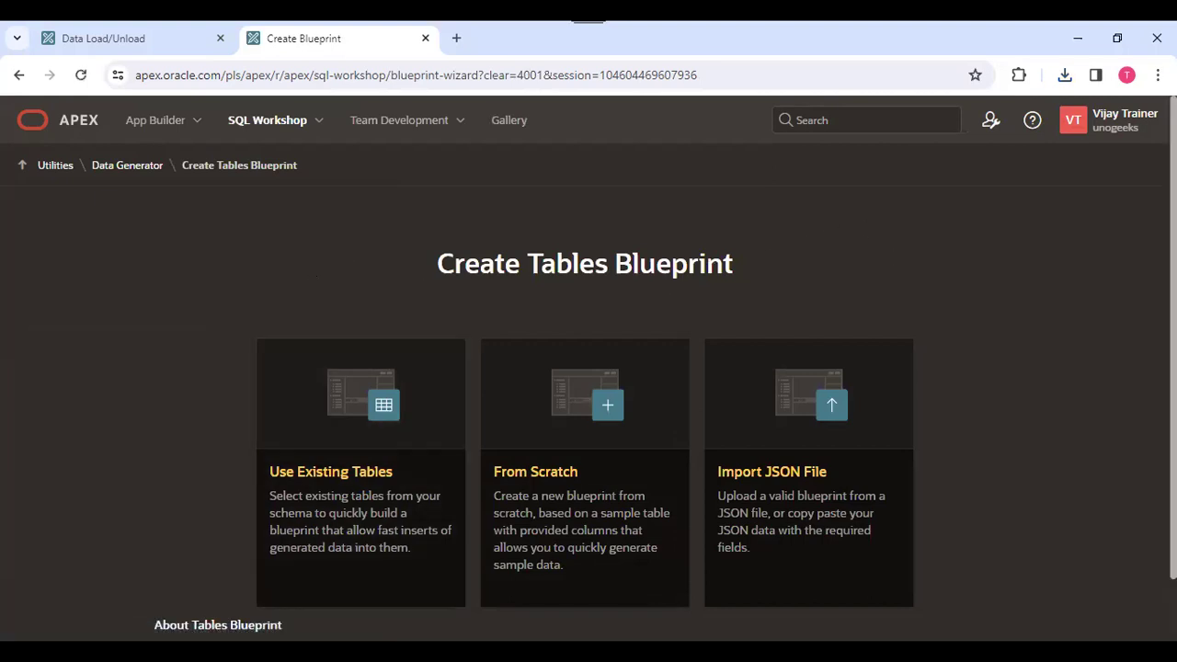
{"action": "scroll", "coordinate": [589, 368], "scroll_direction": "down", "scroll_amount": 1}
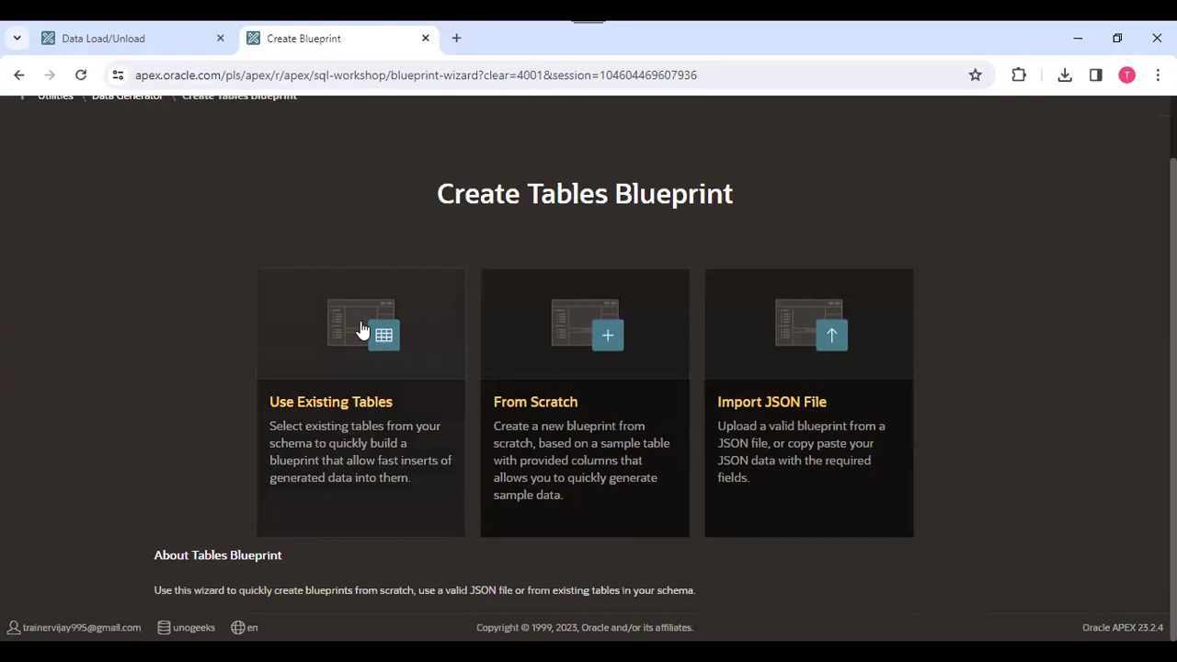
{"action": "scroll", "coordinate": [566, 246], "scroll_direction": "up", "scroll_amount": 1}
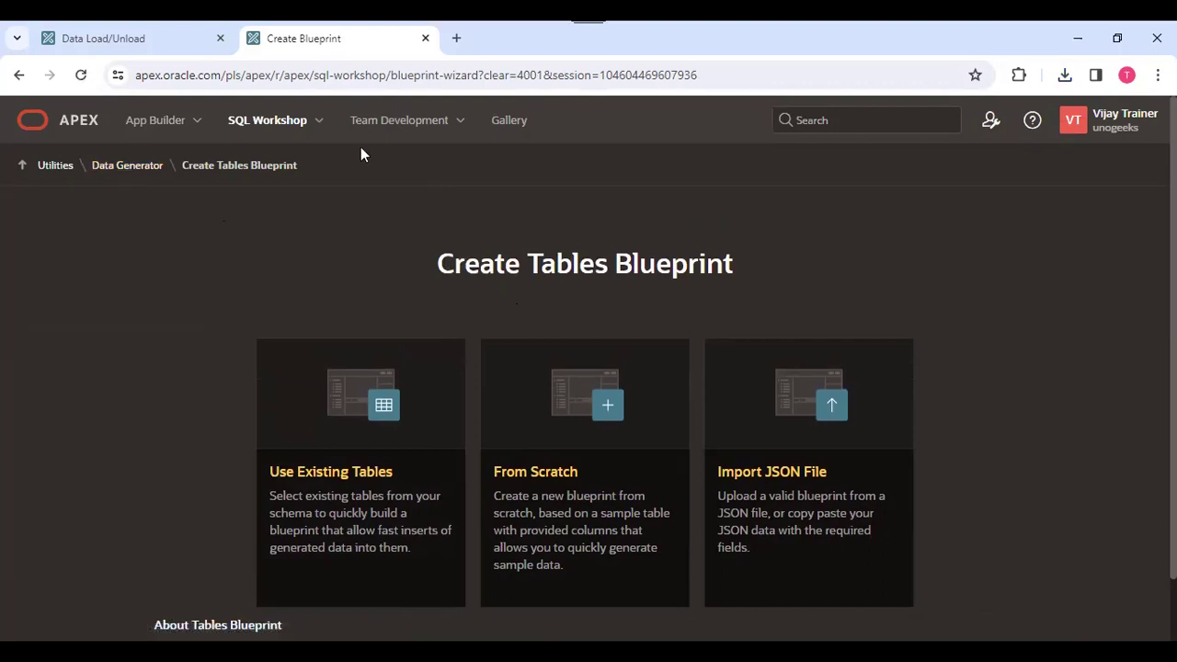
- Open Query Builder to view the schema's tables and the query design area
{"action": "left_click", "coordinate": [318, 120]}
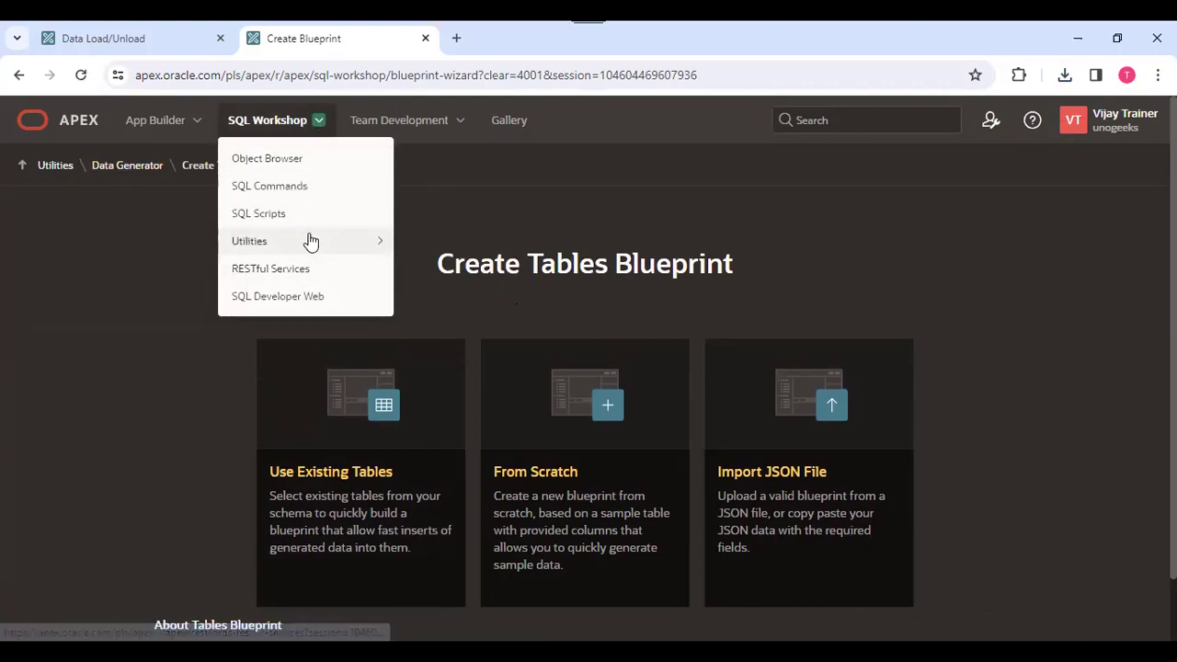
{"action": "mouse_move", "coordinate": [310, 241]}
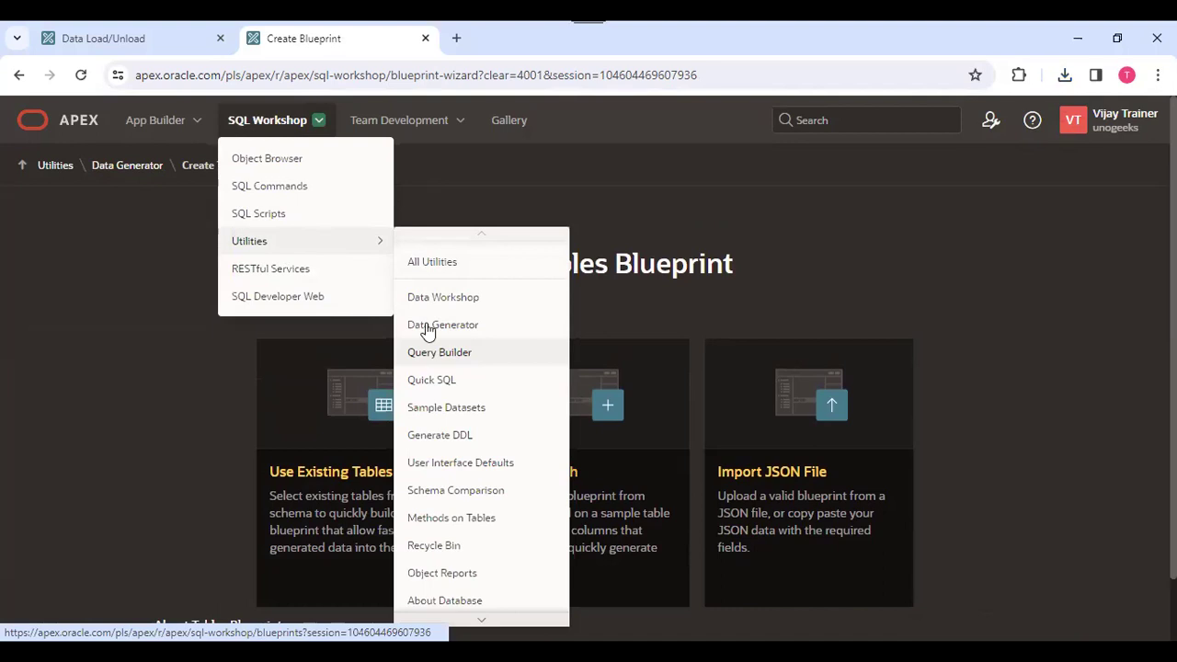
{"action": "left_click", "coordinate": [447, 358]}
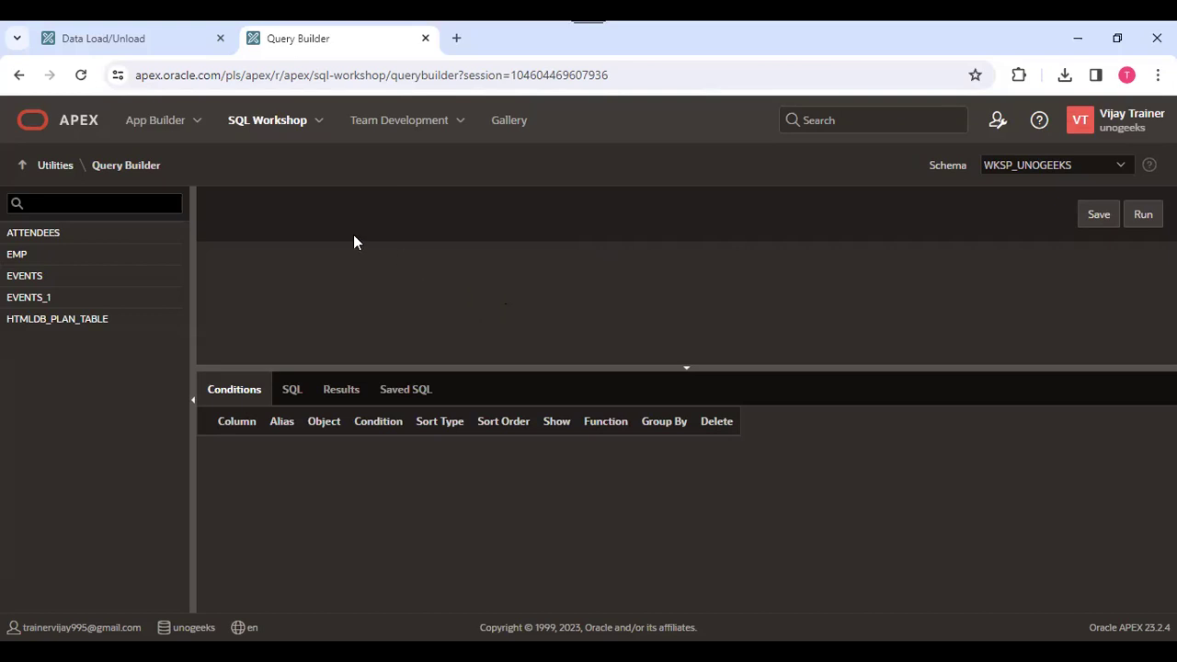
- Start a data load in Data Workshop and choose report (2).csv from Downloads as the source file
{"action": "left_click", "coordinate": [317, 122]}
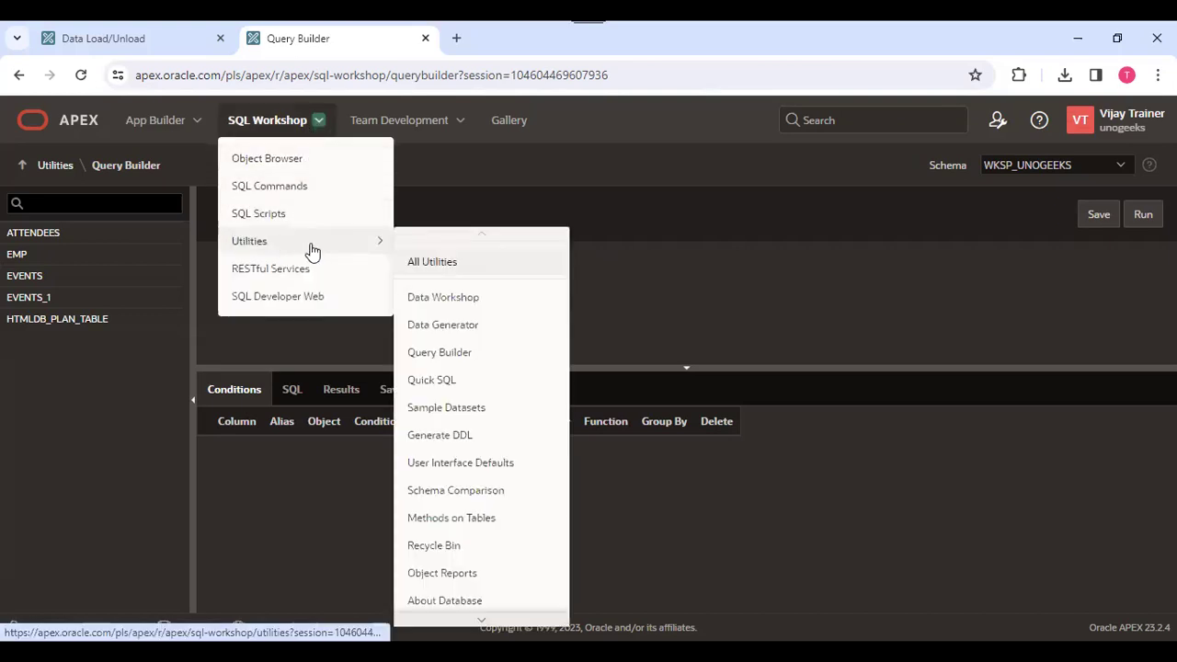
{"action": "left_click", "coordinate": [452, 299]}
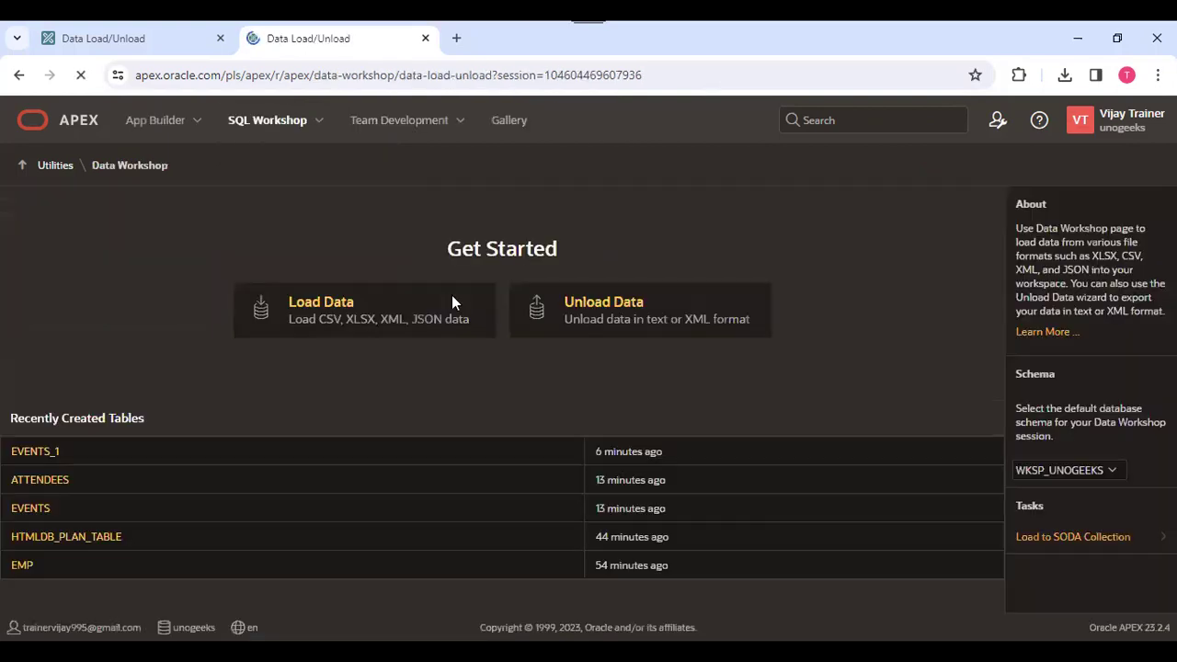
{"action": "left_click", "coordinate": [369, 316]}
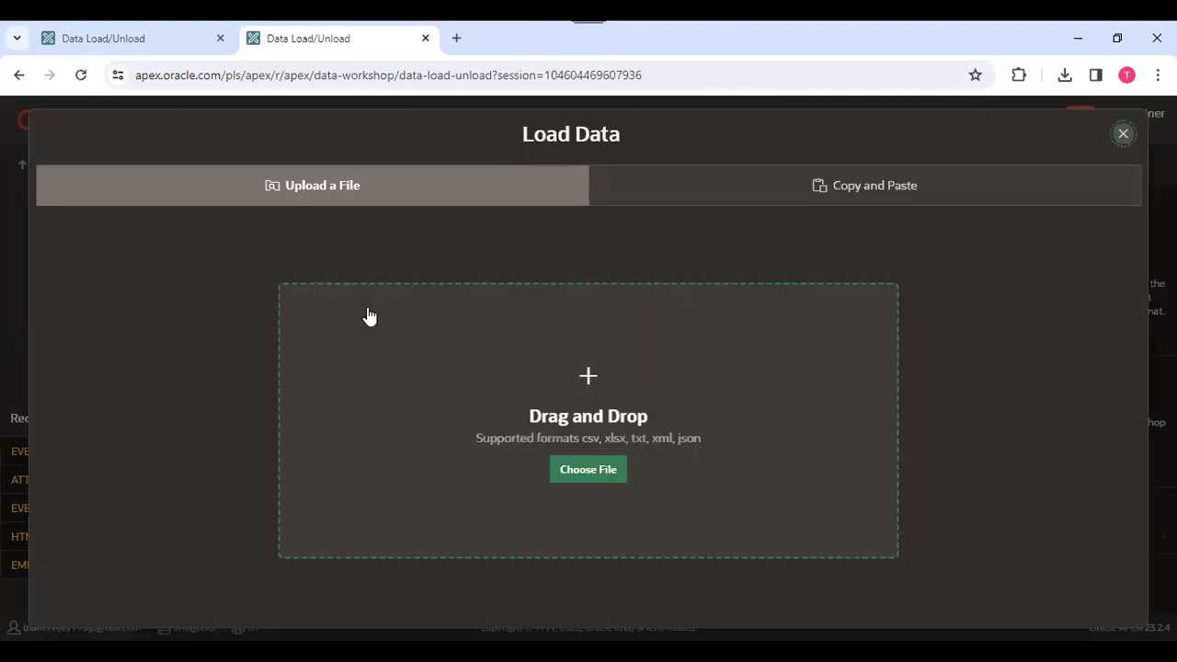
{"action": "left_click", "coordinate": [598, 469]}
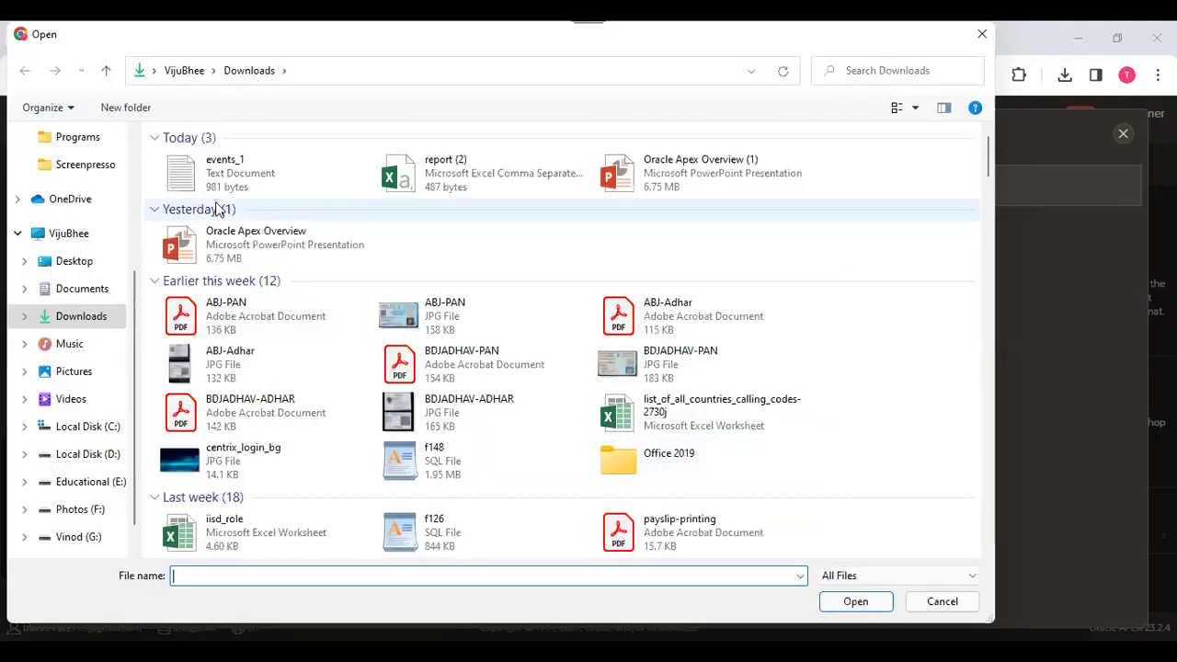
{"action": "left_click", "coordinate": [232, 174]}
{"action": "left_click", "coordinate": [481, 181]}
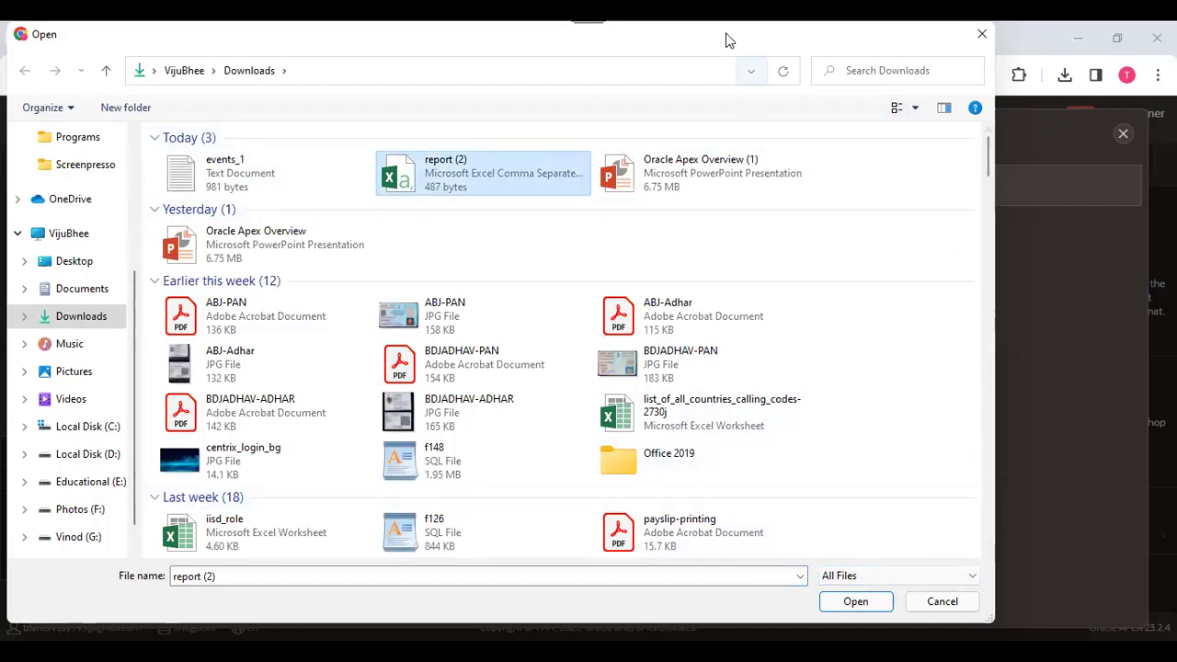
{"action": "left_click_drag", "start_coordinate": [722, 39], "coordinate": [730, 38]}
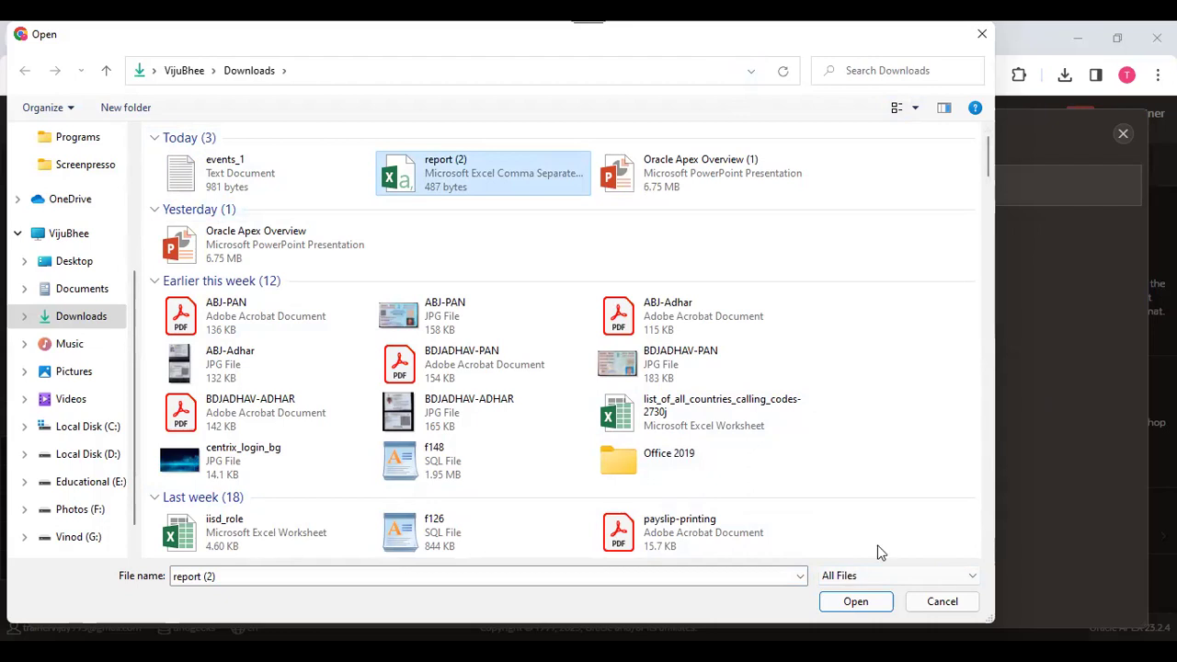
{"action": "left_click", "coordinate": [865, 601]}
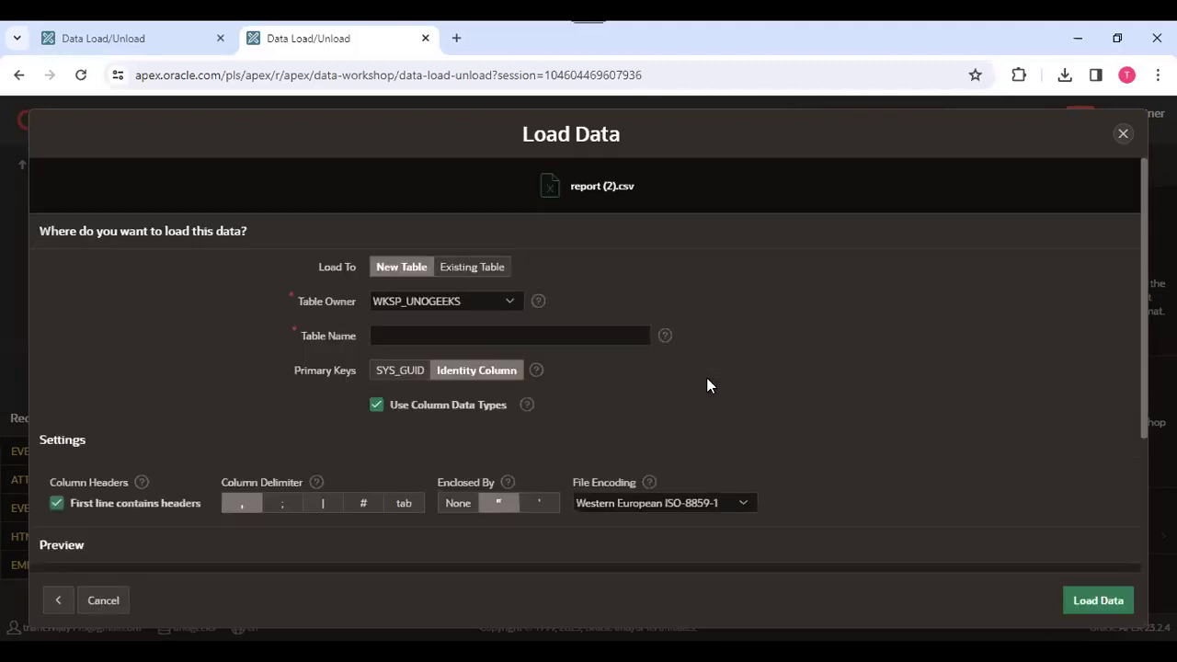
- Name the new load table EVENTS_3 and look over the load settings and data preview
{"action": "left_click", "coordinate": [436, 335]}
{"action": "type", "text": "EVENTS_"}
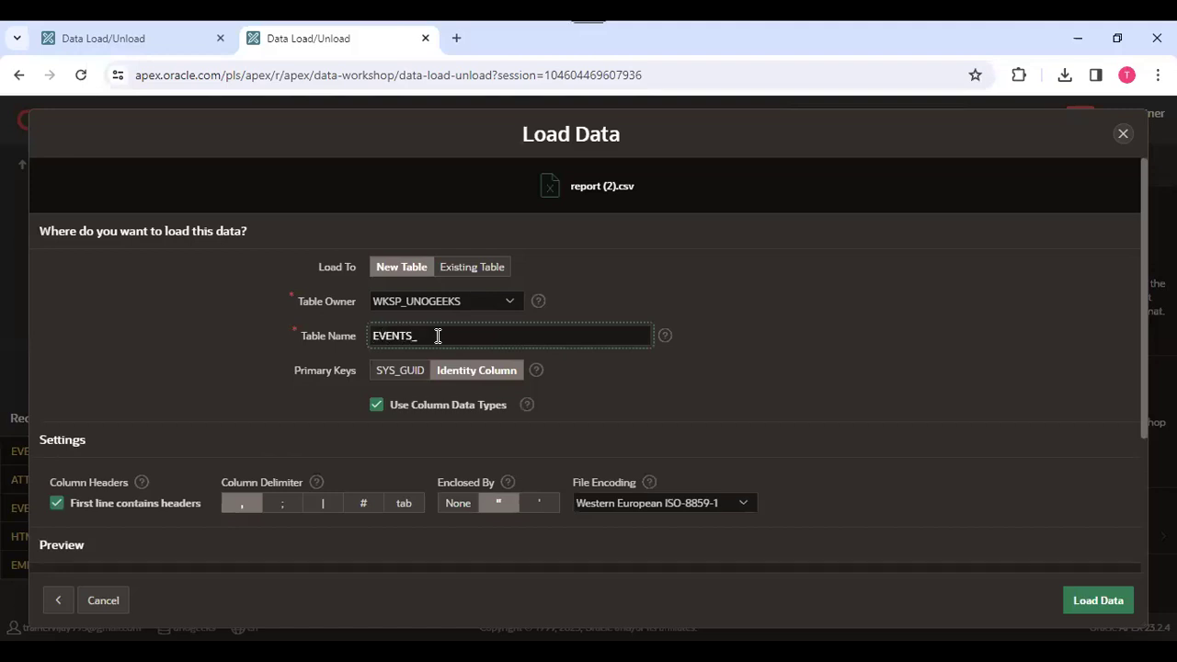
{"action": "type", "text": "3"}
{"action": "left_click", "coordinate": [1134, 300]}
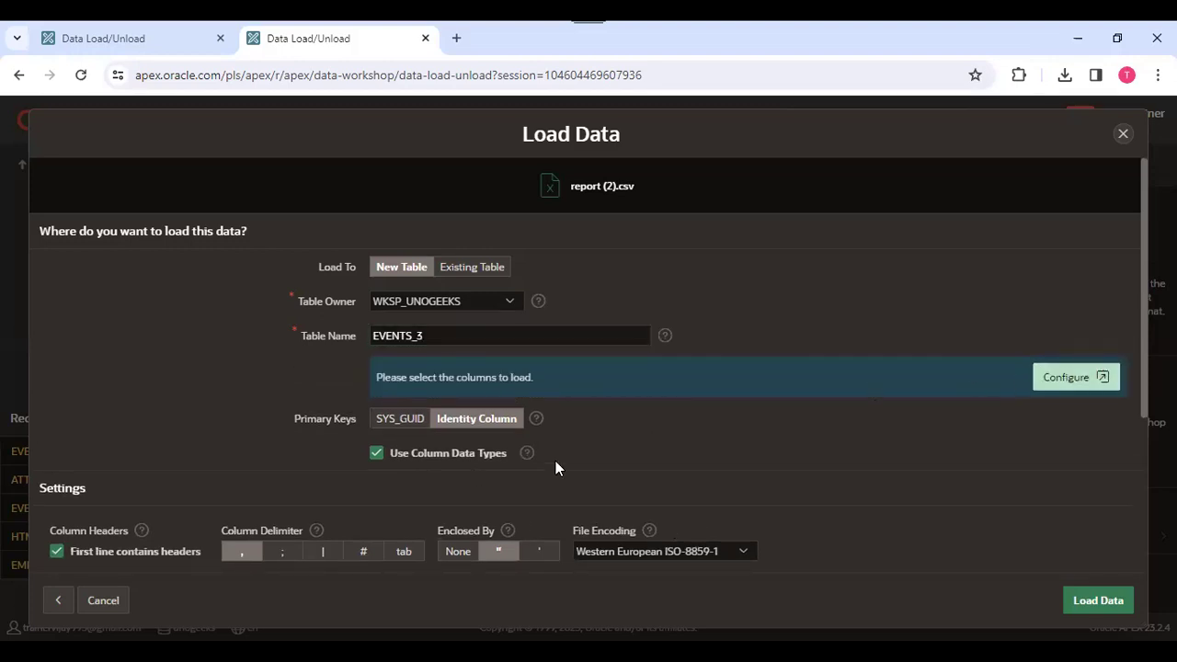
{"action": "scroll", "coordinate": [481, 506], "scroll_direction": "down", "scroll_amount": 5}
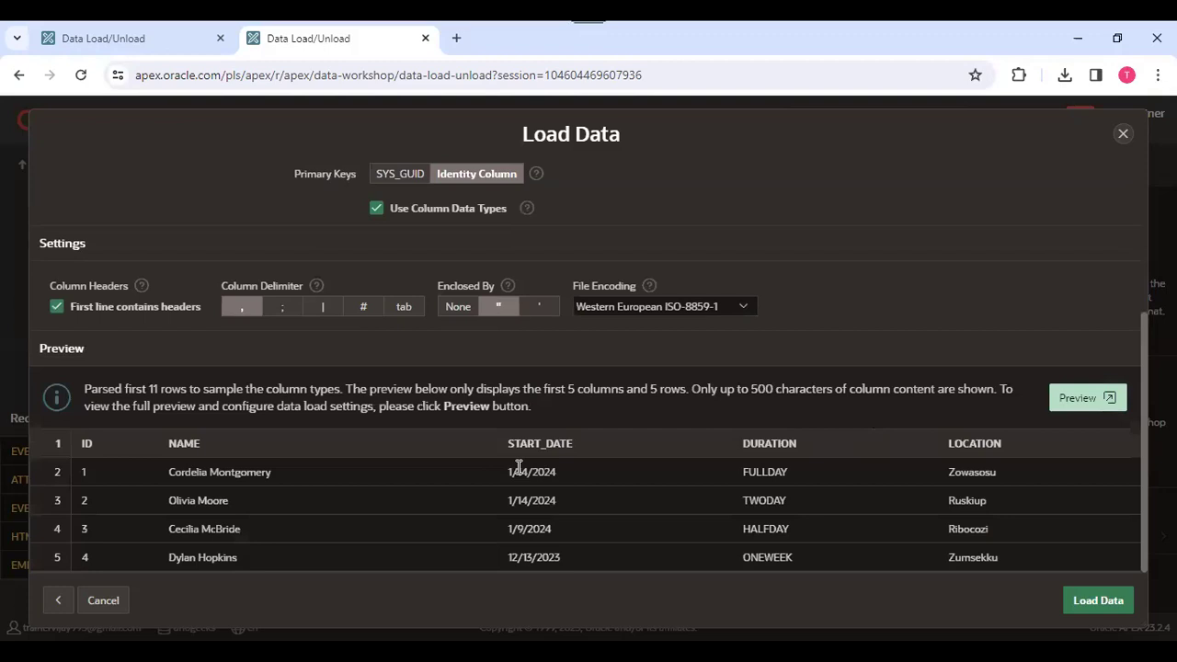
{"action": "scroll", "coordinate": [679, 412], "scroll_direction": "up", "scroll_amount": 5}
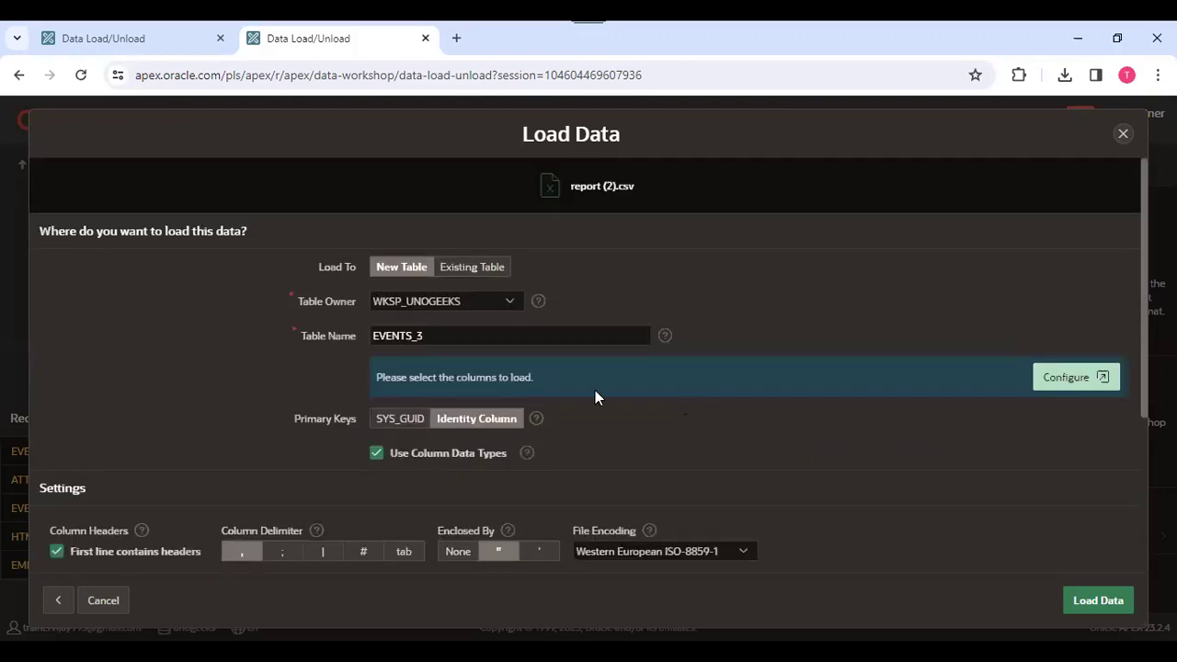
- Review the types, lengths and format masks of the columns to load and save the configuration
{"action": "left_click", "coordinate": [1089, 385]}
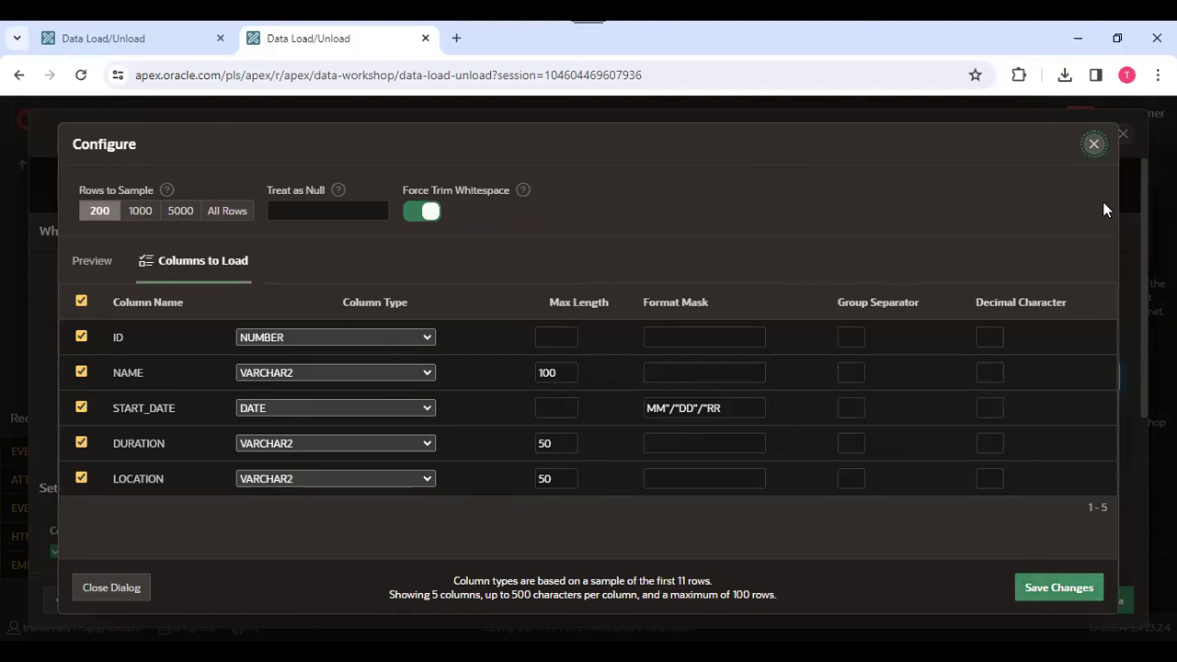
{"action": "key", "text": "shift+Tab"}
{"action": "key", "text": "Return"}
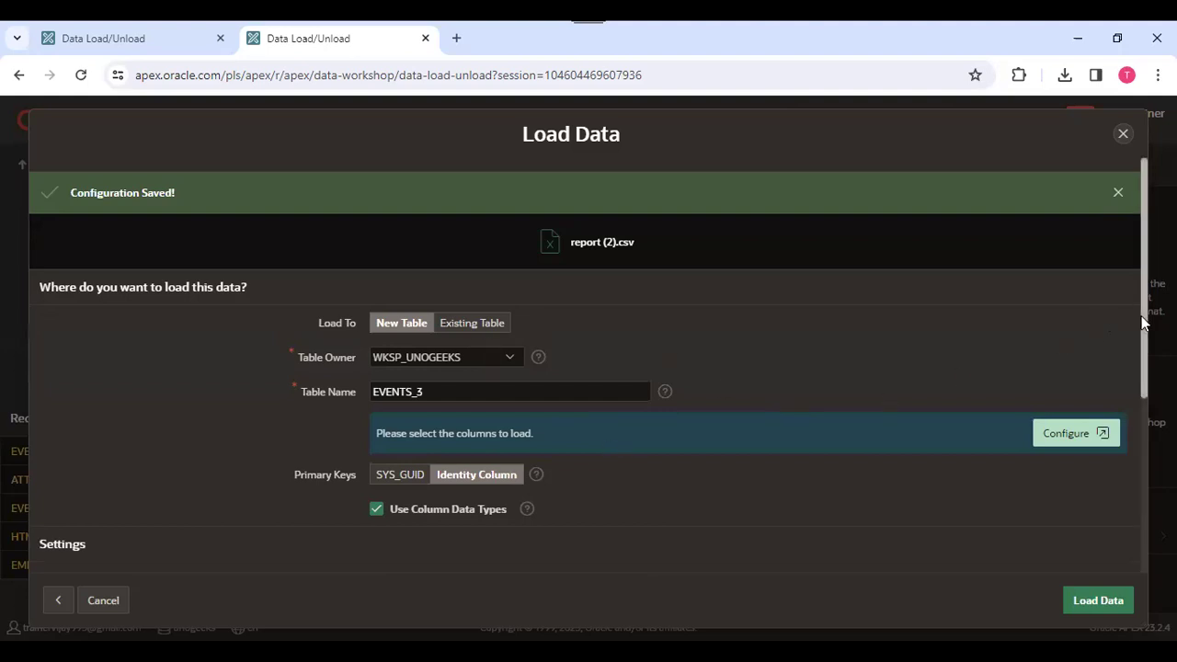
- Check the remaining load settings and preview rows, and close the data load dialog without loading
{"action": "left_click_drag", "start_coordinate": [1148, 321], "coordinate": [1065, 343]}
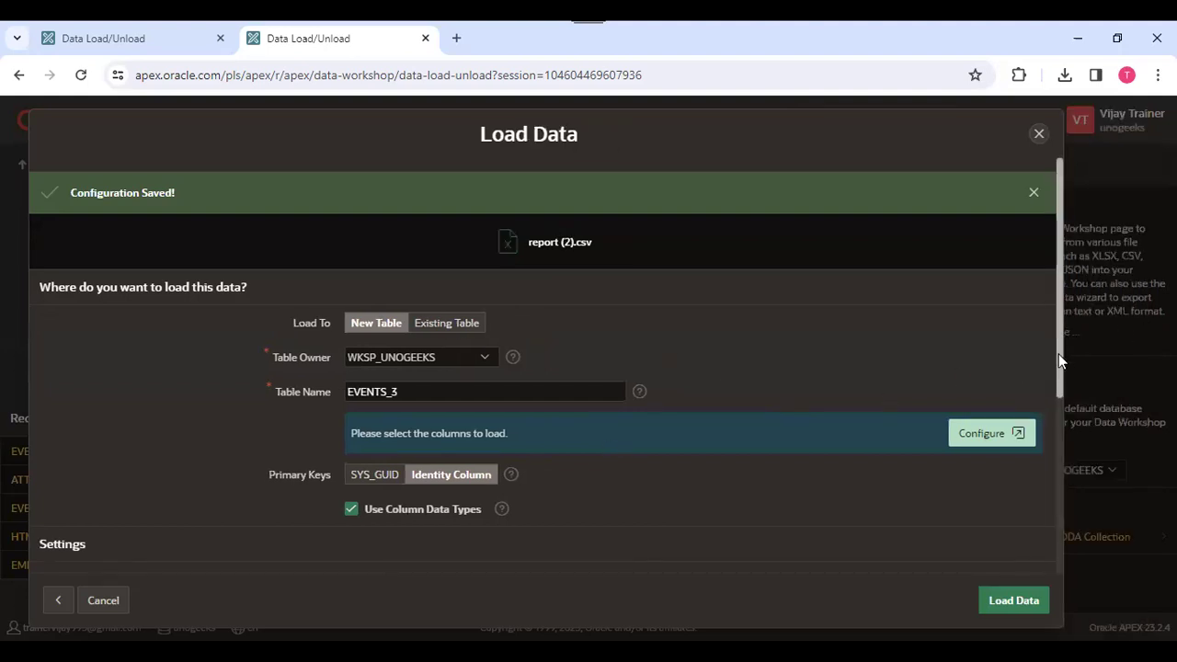
{"action": "scroll", "coordinate": [1058, 354], "scroll_direction": "down", "scroll_amount": 3}
{"action": "scroll", "coordinate": [1043, 498], "scroll_direction": "down", "scroll_amount": 2}
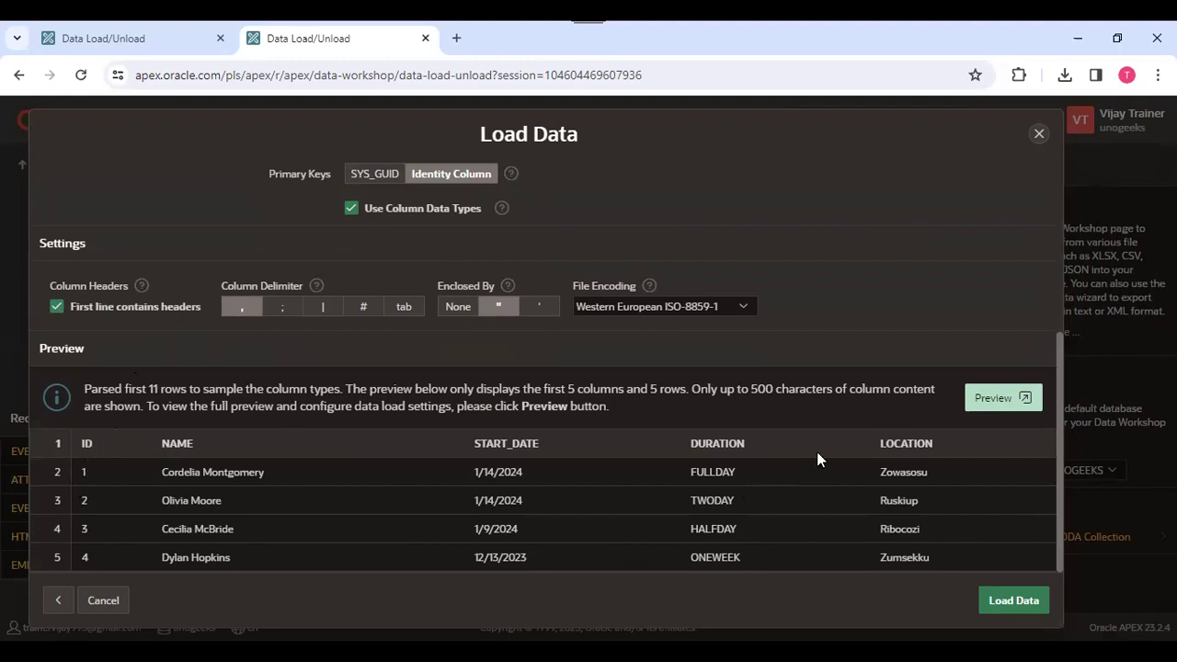
{"action": "left_click", "coordinate": [1041, 136]}
{"action": "left_click", "coordinate": [319, 122]}
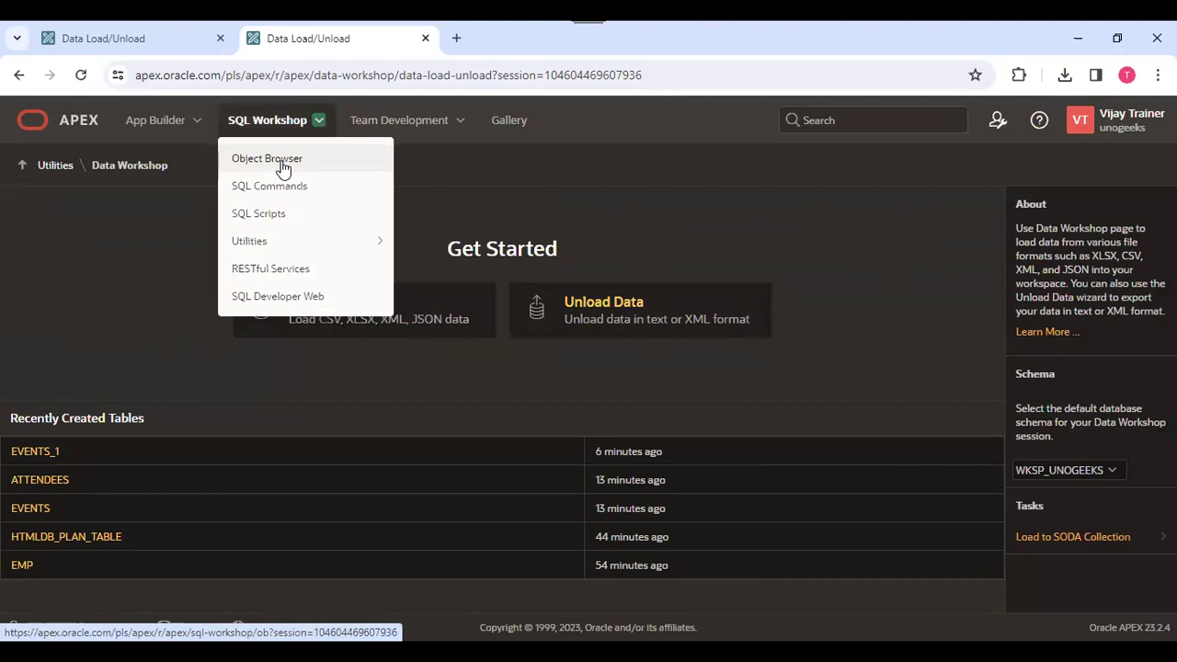
{"action": "left_click", "coordinate": [511, 210]}
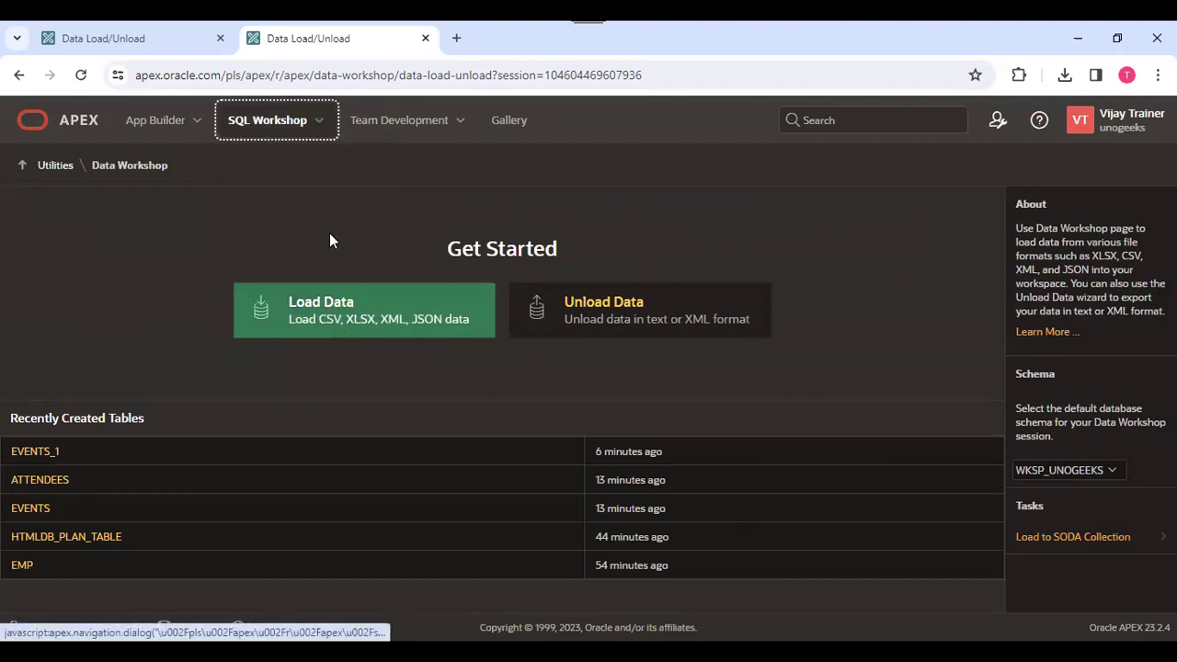